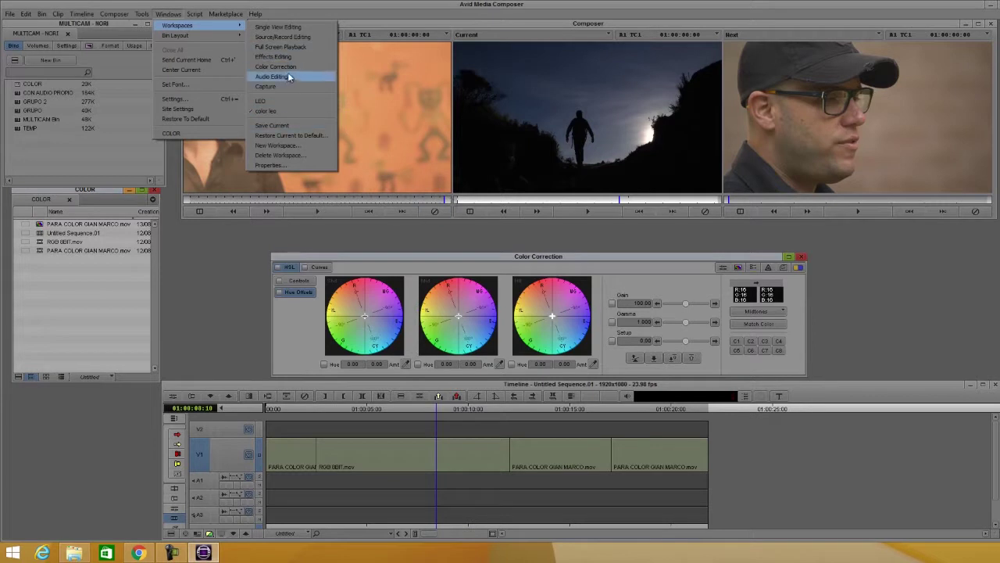
Shift the Color Correction window slightly and compare its HSL hue wheels with its Curves controls
click(506, 256)
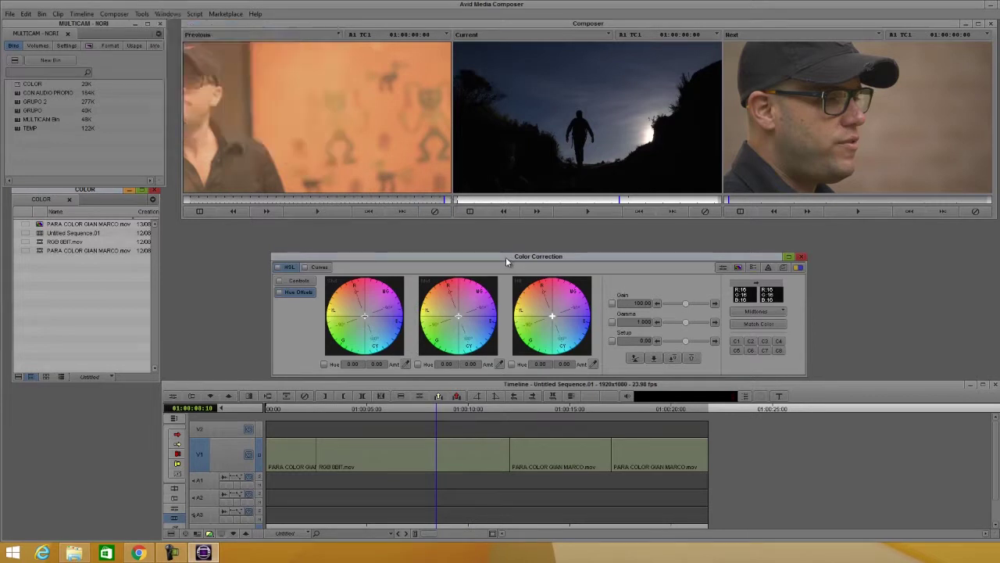
drag(506, 256, 501, 258)
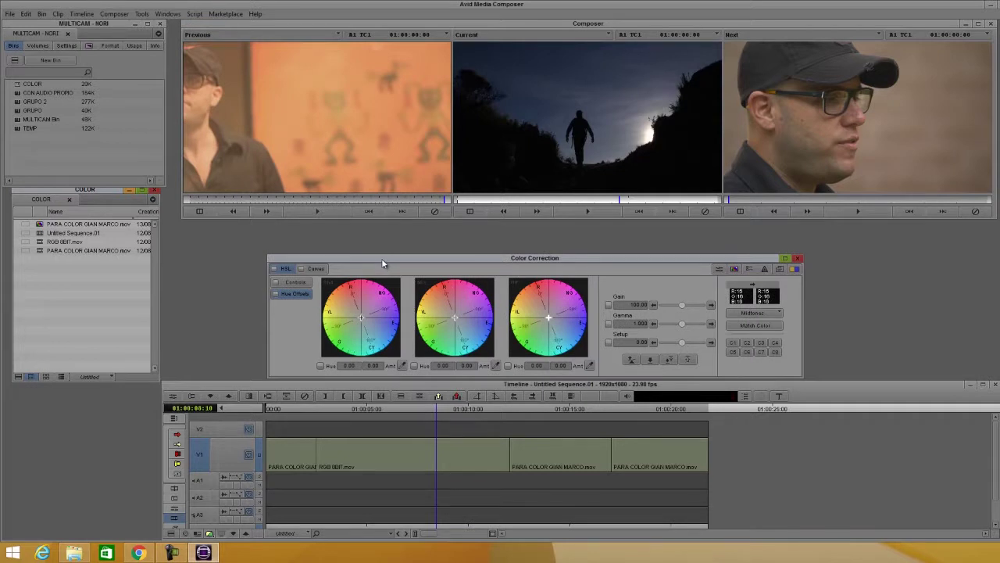
click(304, 268)
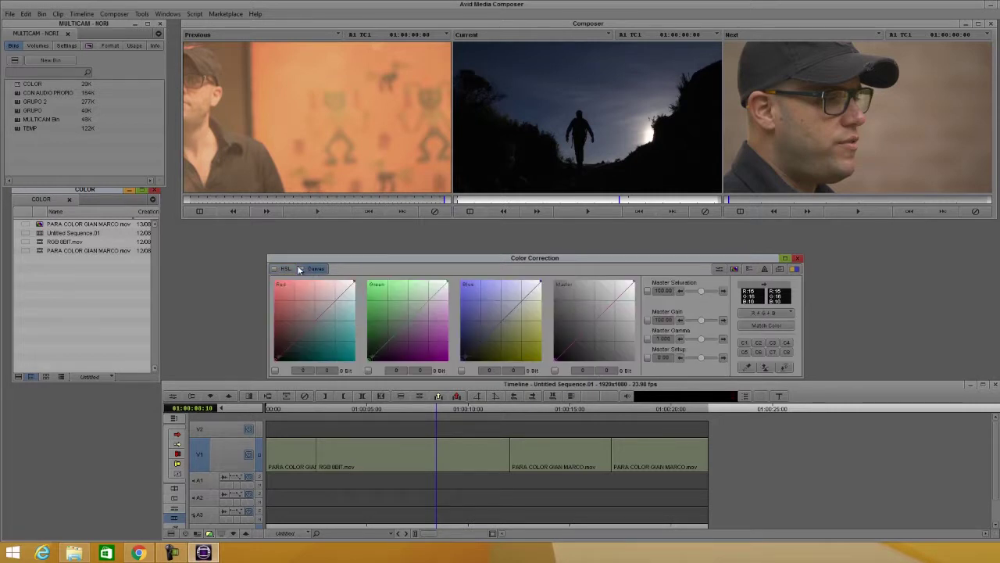
click(285, 268)
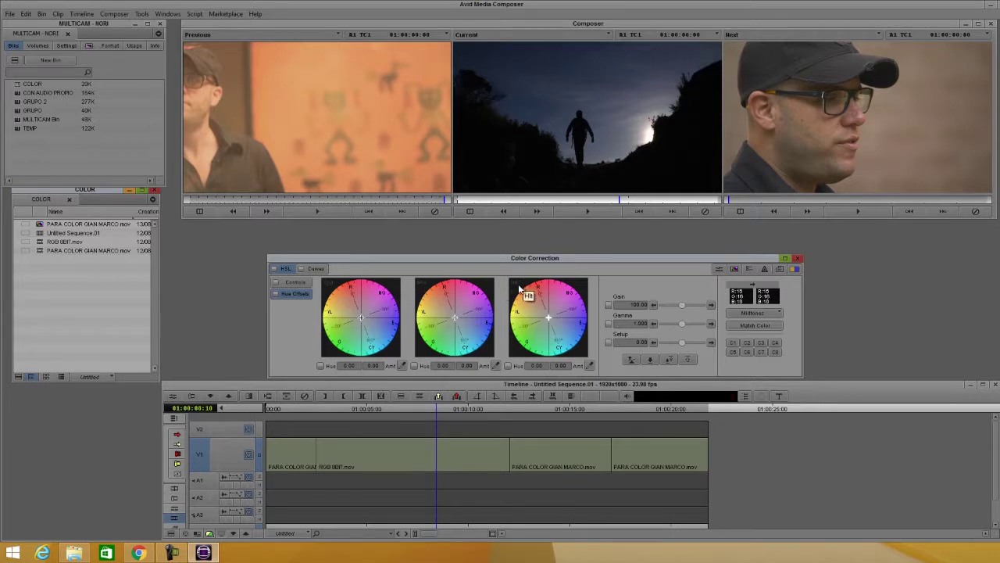
click(316, 268)
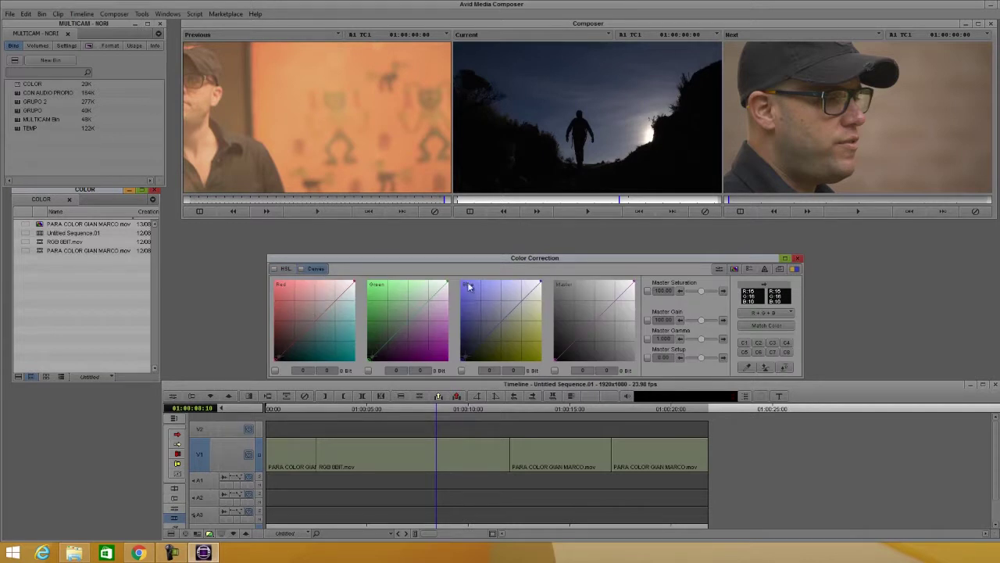
click(284, 269)
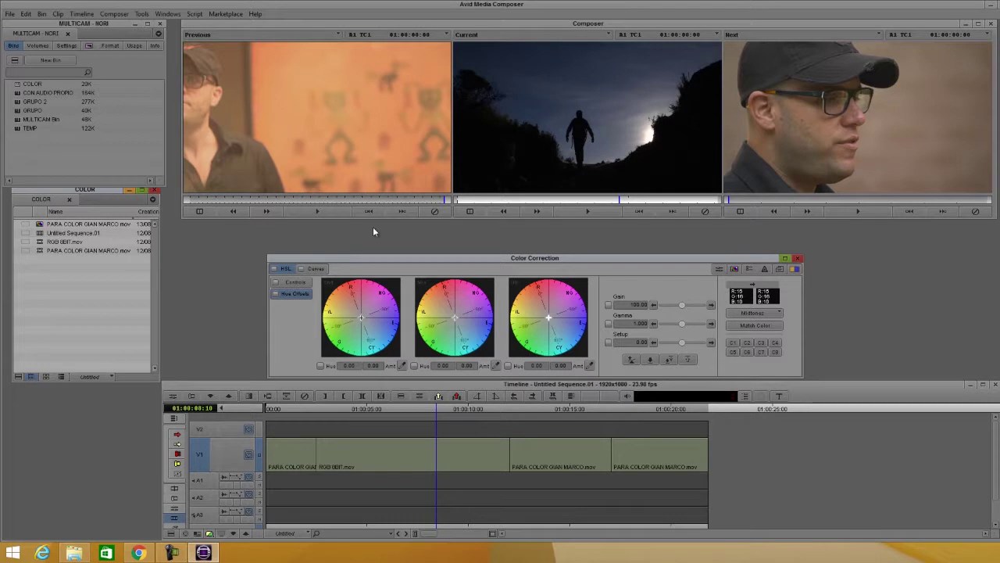
Scrub through the RGB 8BIT clip in the timeline and park the playhead at 01:00:08:02
drag(429, 409, 384, 425)
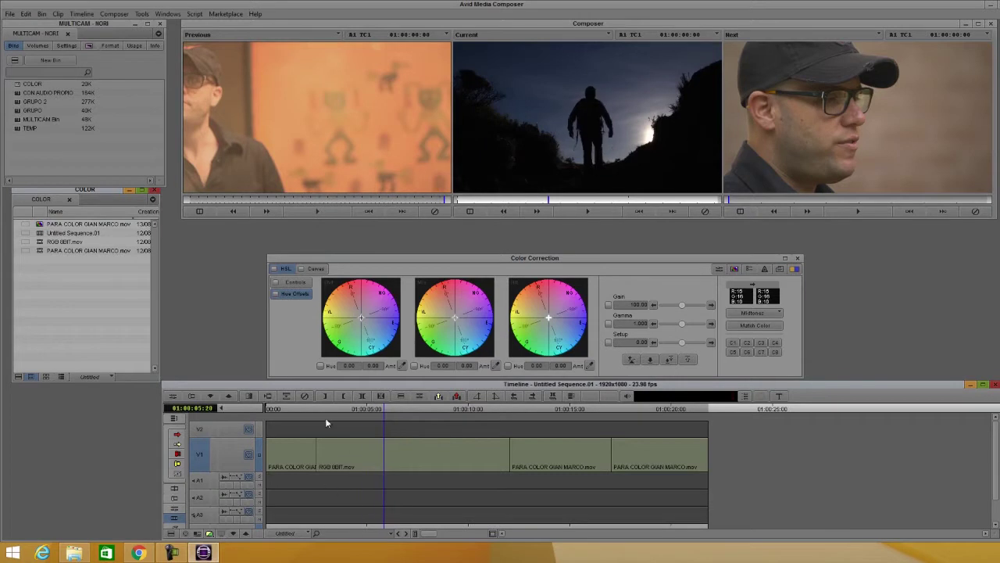
mouse_move(315, 409)
mouse_down()
mouse_move(295, 420)
mouse_move(324, 422)
mouse_up()
drag(472, 430, 431, 451)
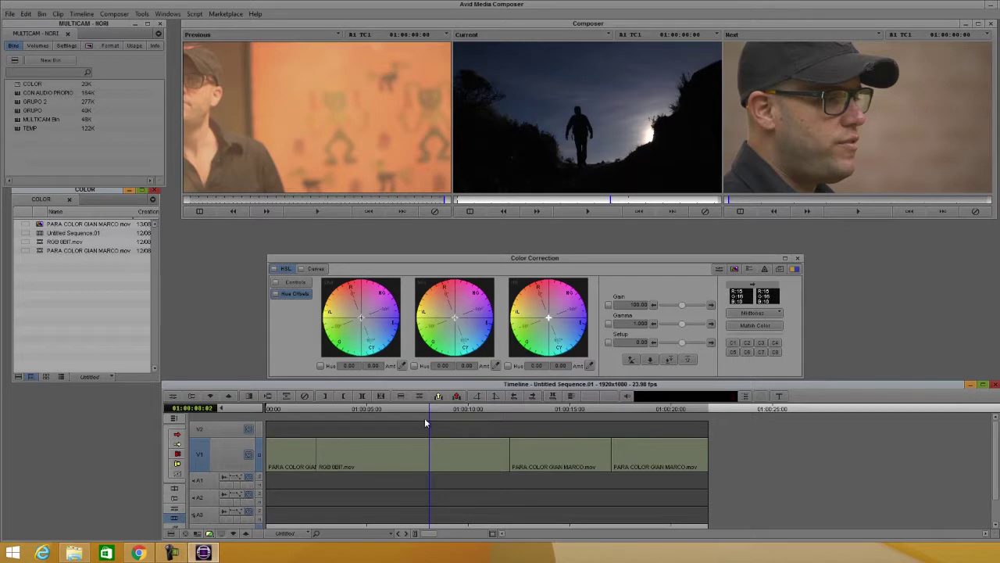
Show the Vectorscope in the Composer monitor that displays the Next shot
click(737, 34)
click(736, 32)
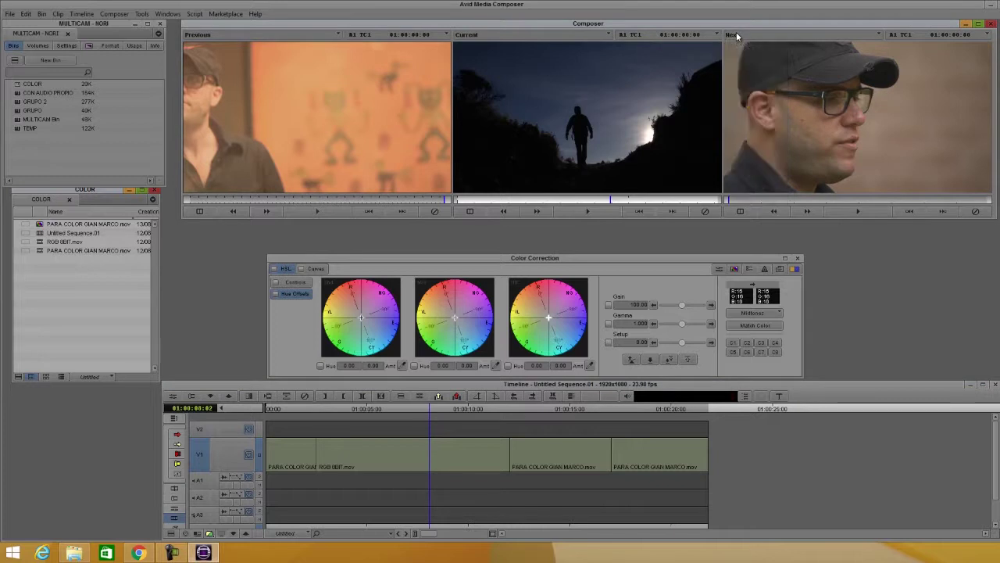
click(736, 32)
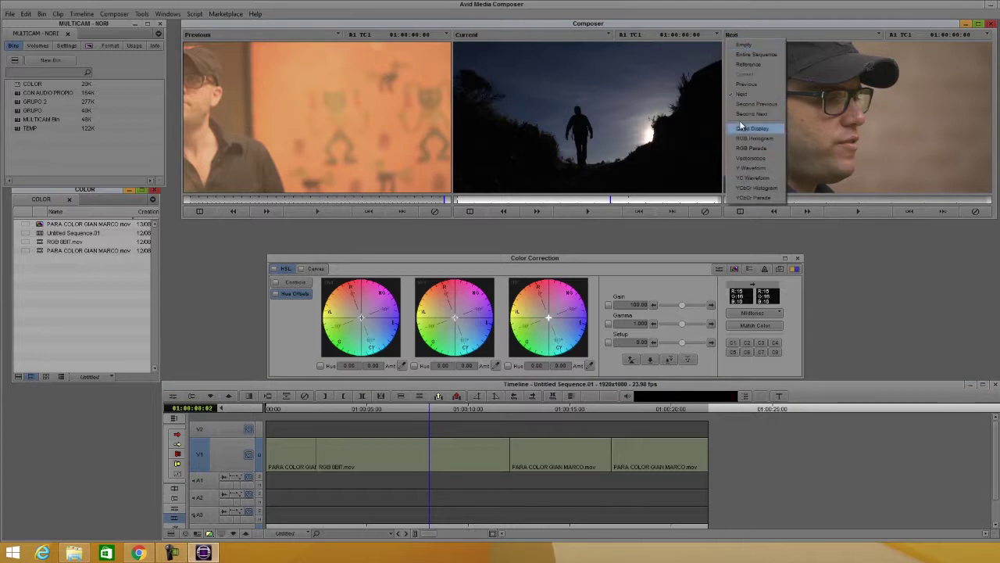
click(748, 159)
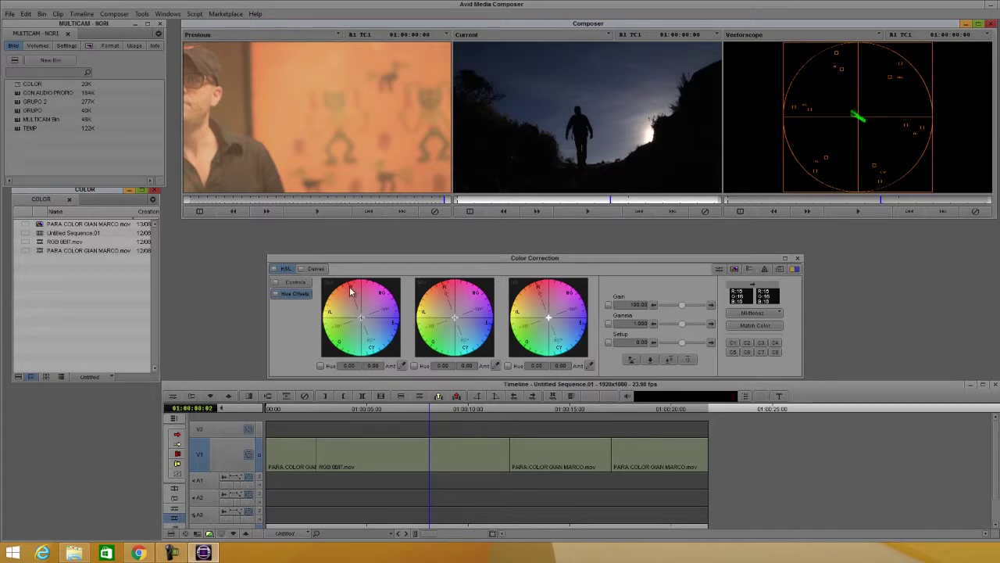
Set the shadows hue offset of the RGB 8BIT clip to 180 with an amount of 100
click(353, 365)
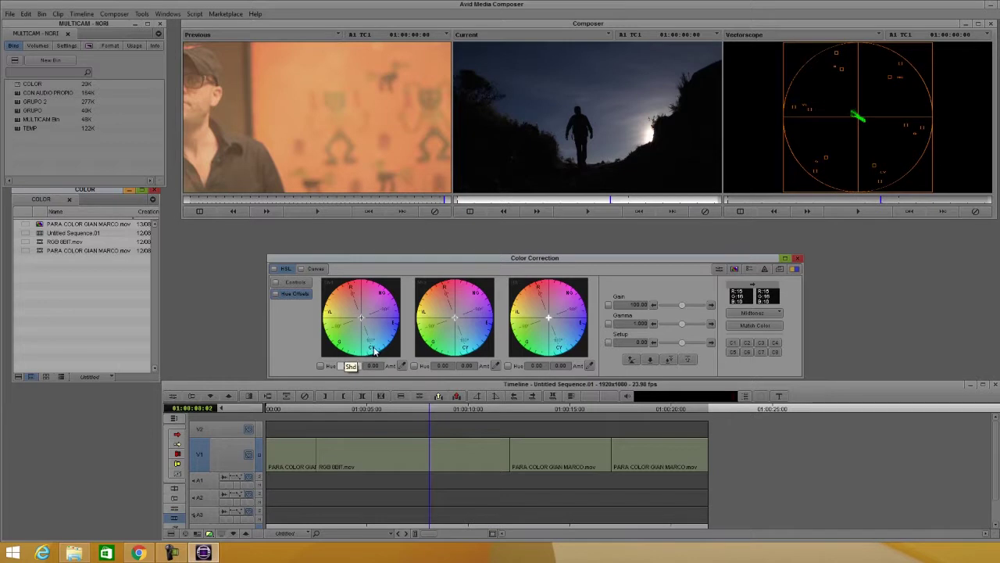
click(356, 365)
click(342, 365)
text(15)
key(Return)
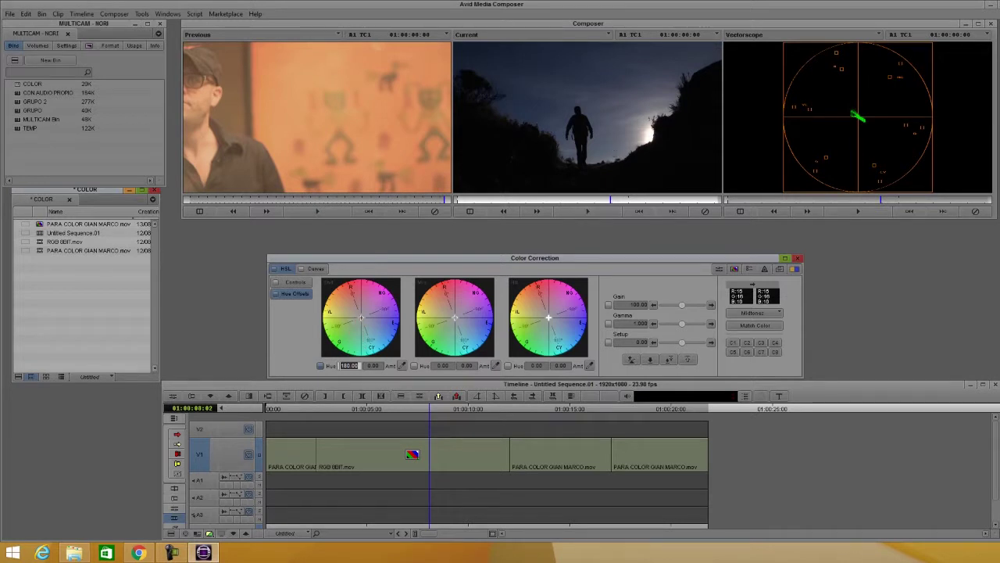
click(373, 365)
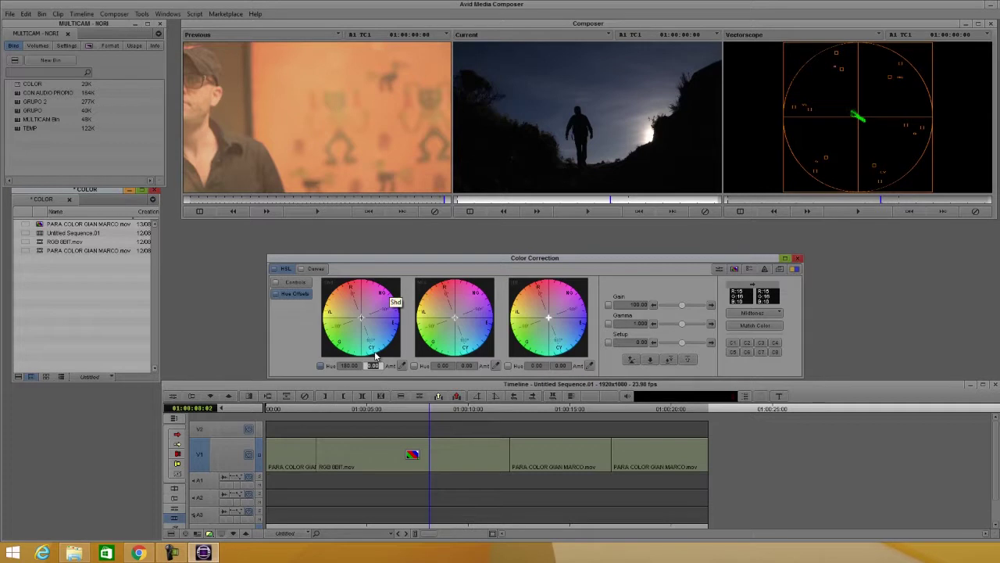
text(3.00)
text(1)
key(Return)
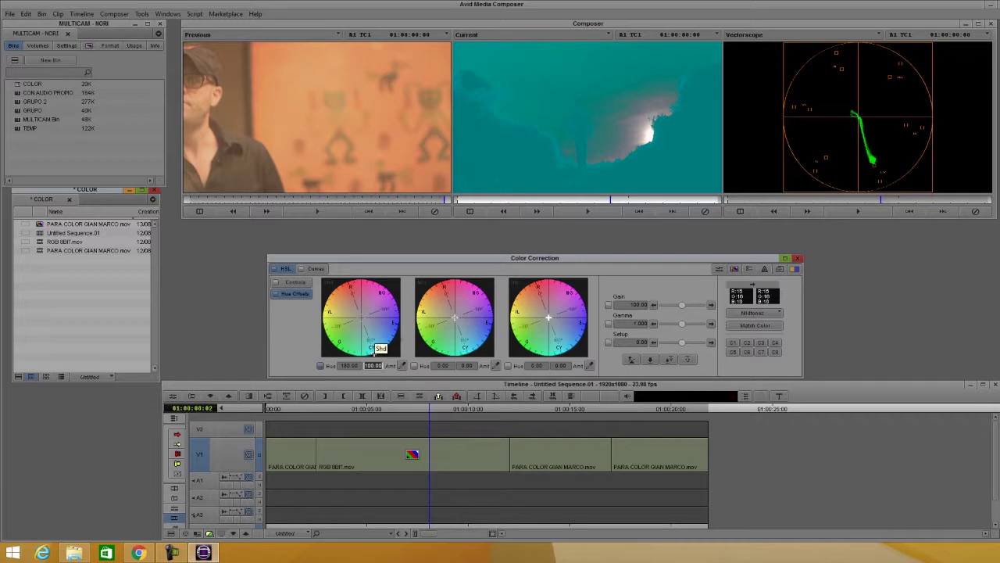
Set the shadows hue offset to -120 to shift the dark areas to blue
double_click(372, 364)
text(180)
key(shift+Tab)
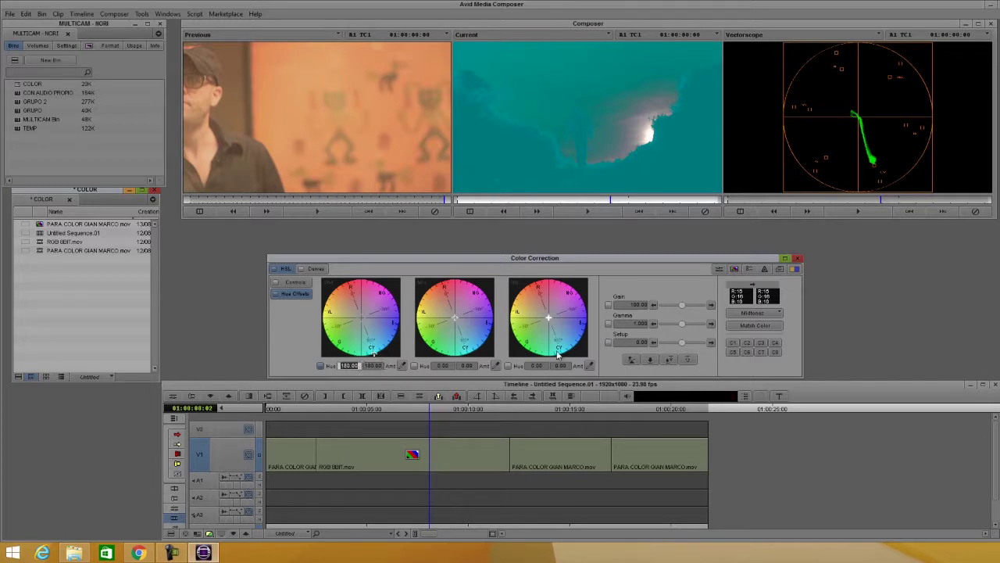
text(-120)
key(Return)
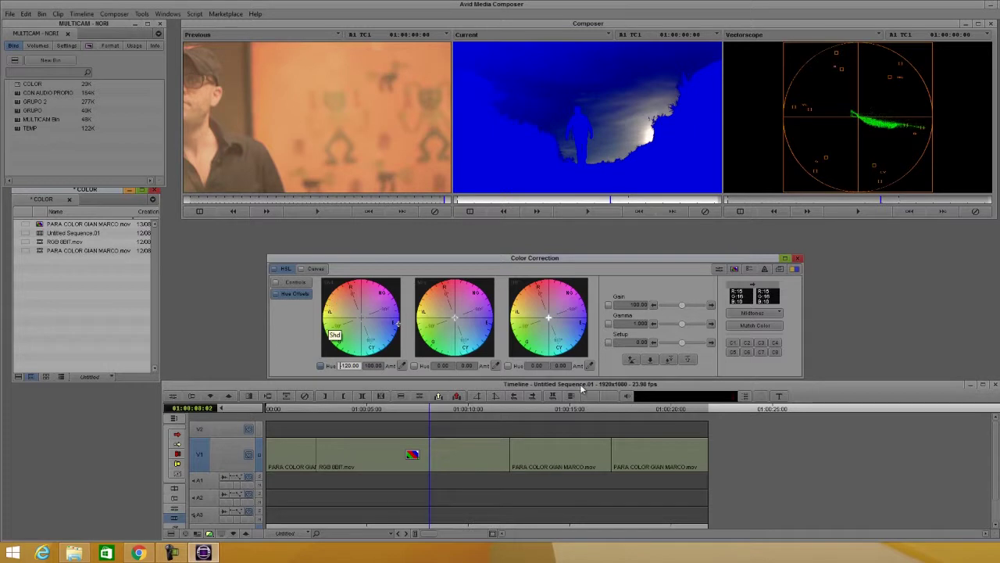
Set the shadows hue offset to 60 to shift the dark areas to yellow
click(339, 366)
text(60)
key(Return)
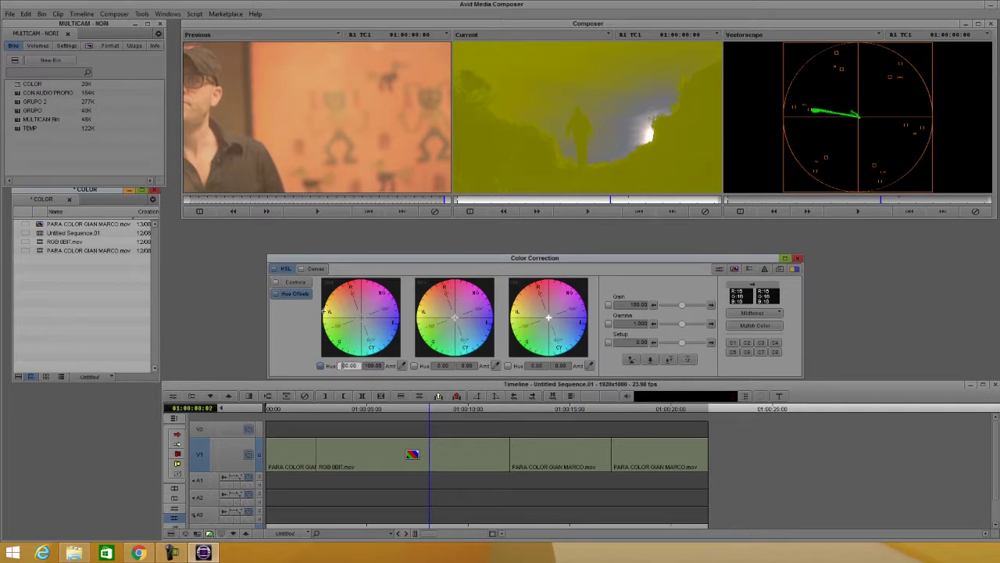
Reset both the hue and the amount of the shadows wheel to 0
text(0)
key(Return)
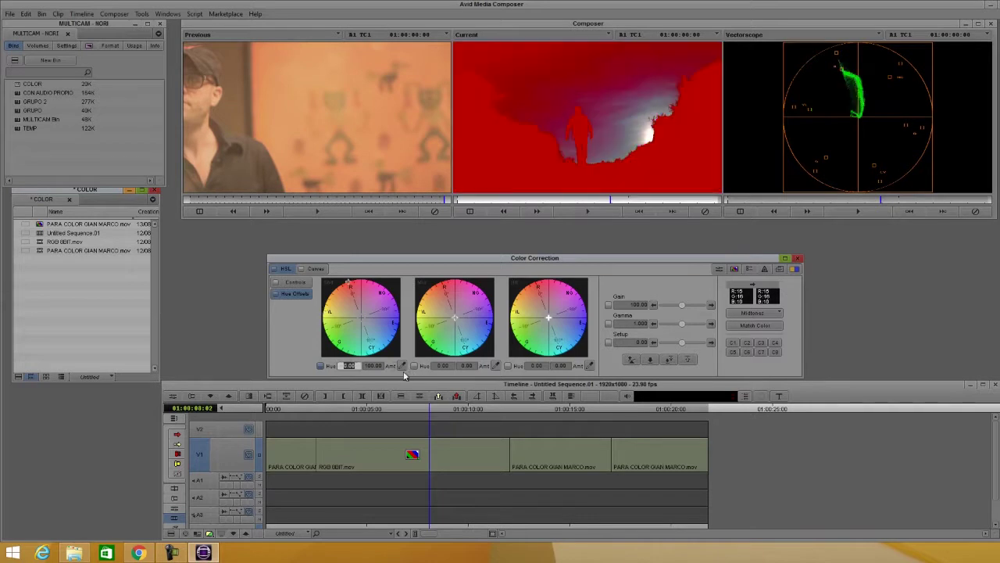
key(Tab)
text(0)
key(Return)
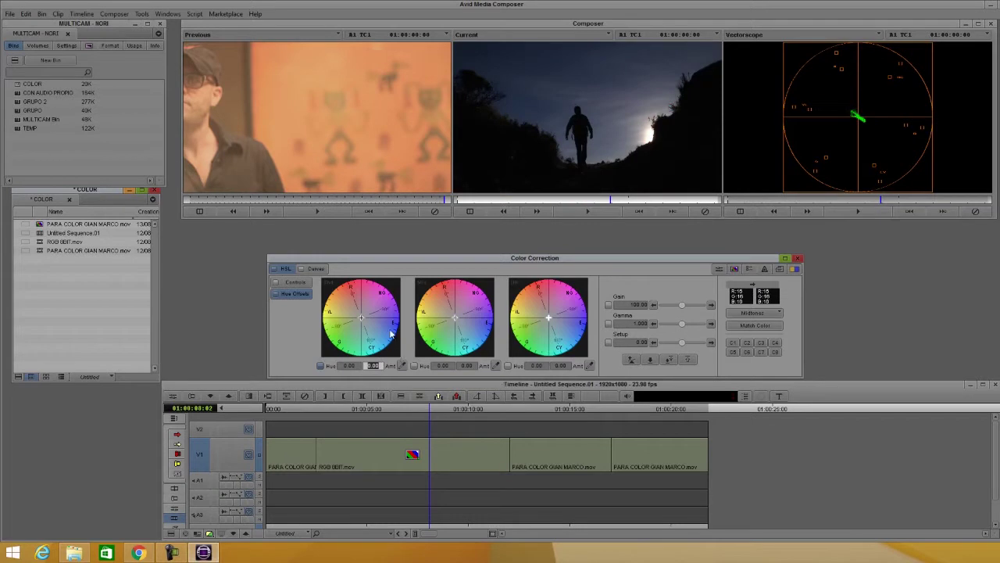
Set the midtones hue offset to 60 with an amount of 80
click(443, 366)
text(00)
key(Tab)
text(0)
key(Return)
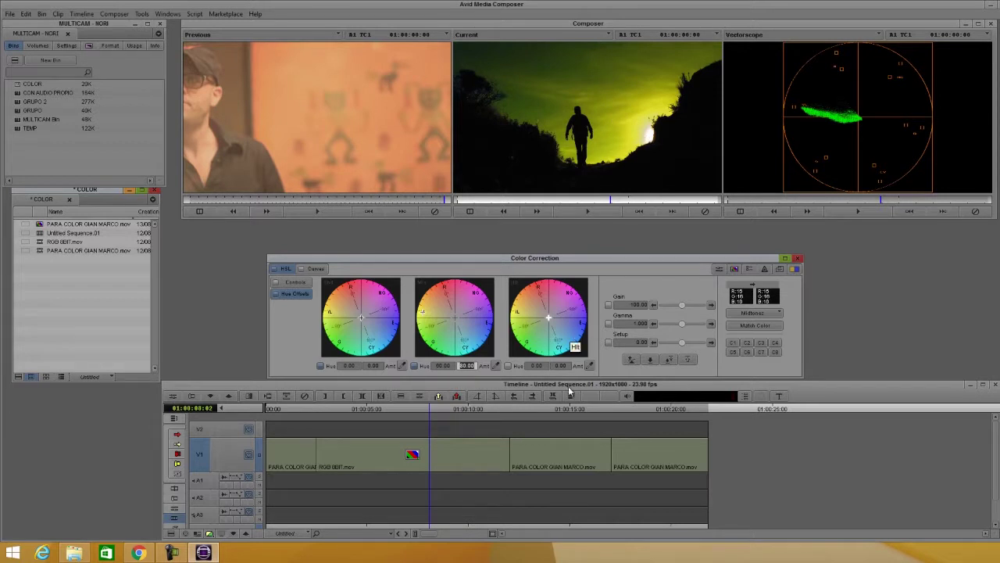
Set the highlights hue offset to -120 with an amount of 80
key(Tab)
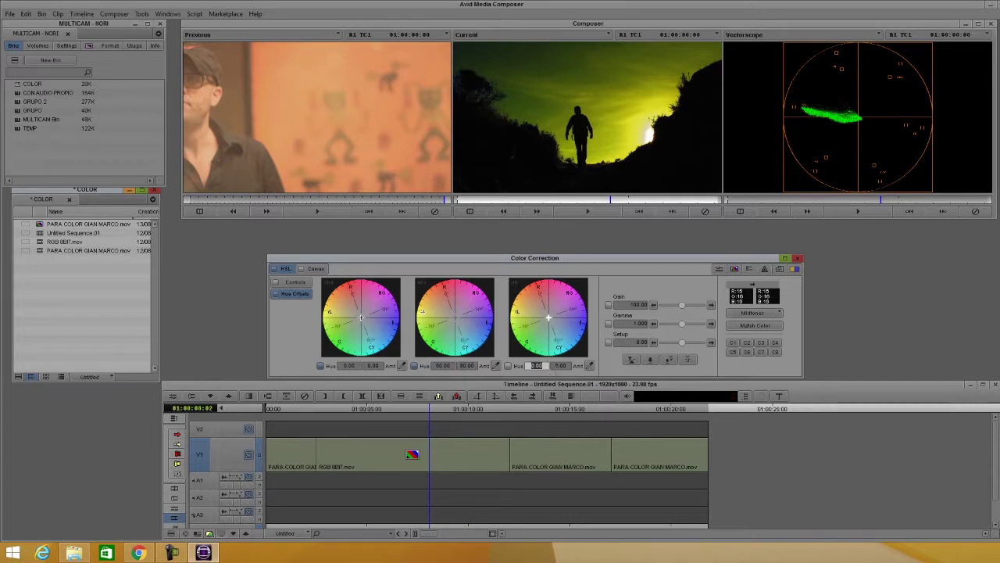
click(539, 366)
double_click(538, 365)
text(-120)
key(Return)
key(Tab)
text(3)
key(Return)
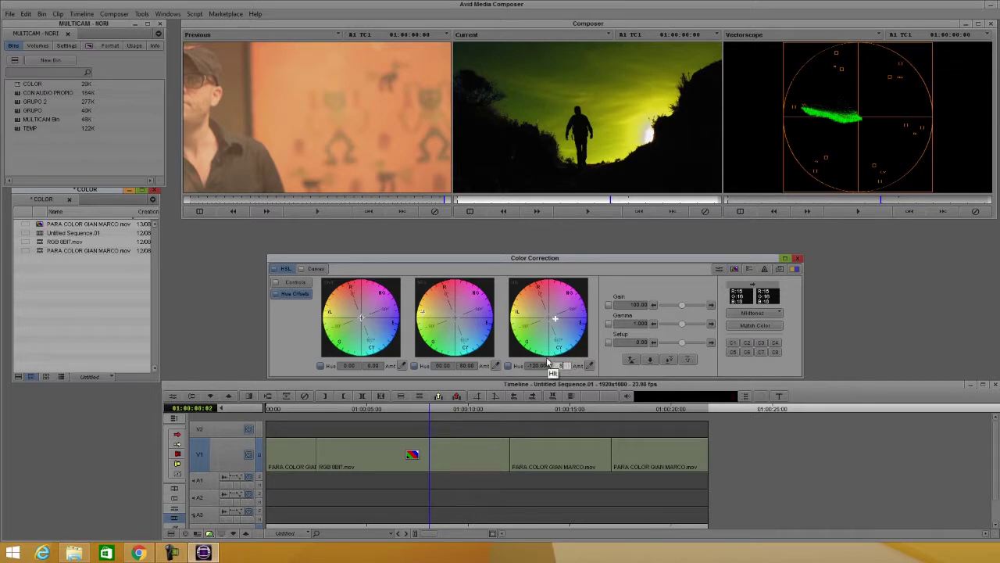
text(80)
key(Return)
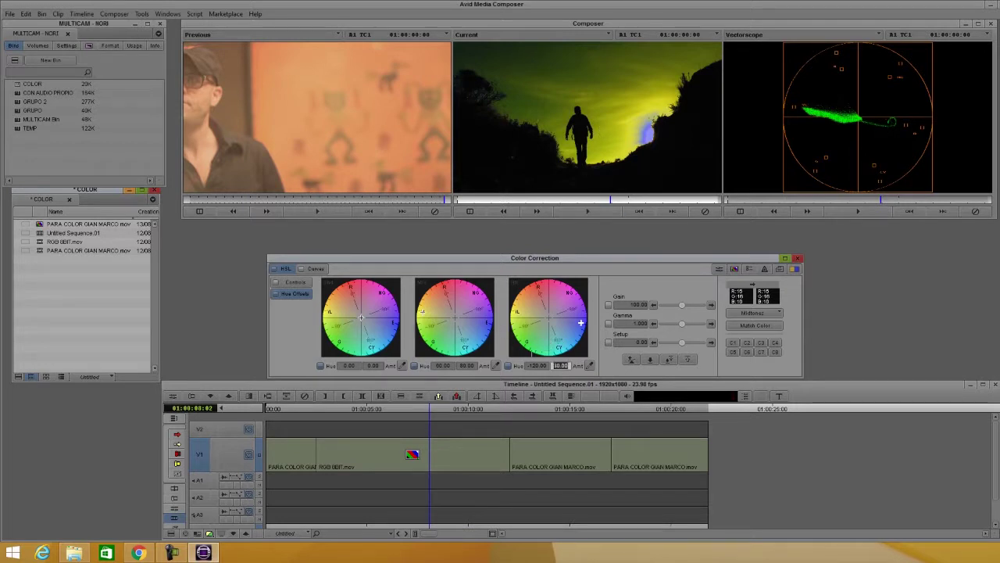
Reset the hue and amount of the highlights and midtones wheels to 0
text(0)
key(Return)
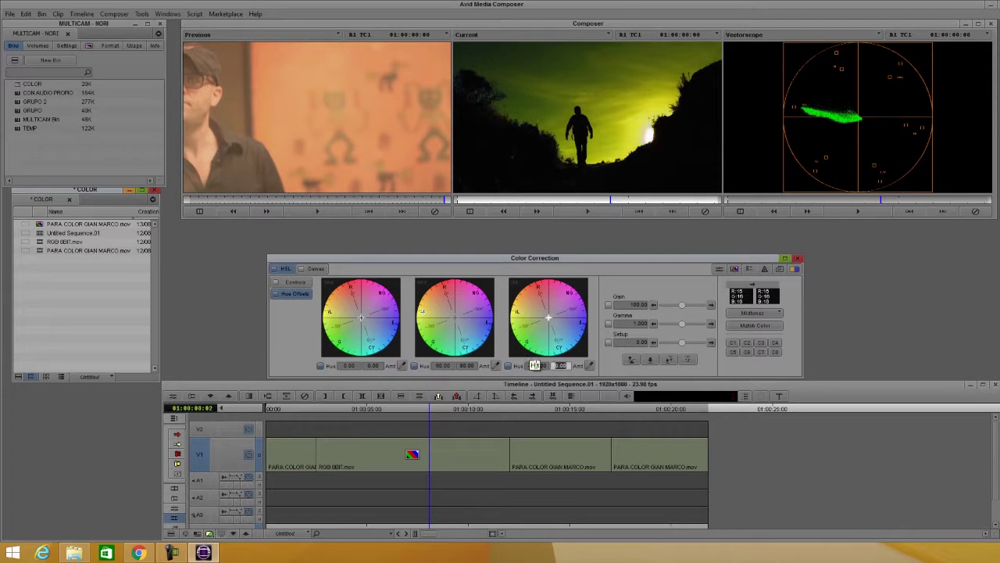
click(537, 365)
text(0)
click(435, 367)
text(-30)
key(Return)
click(466, 365)
text(0)
key(Return)
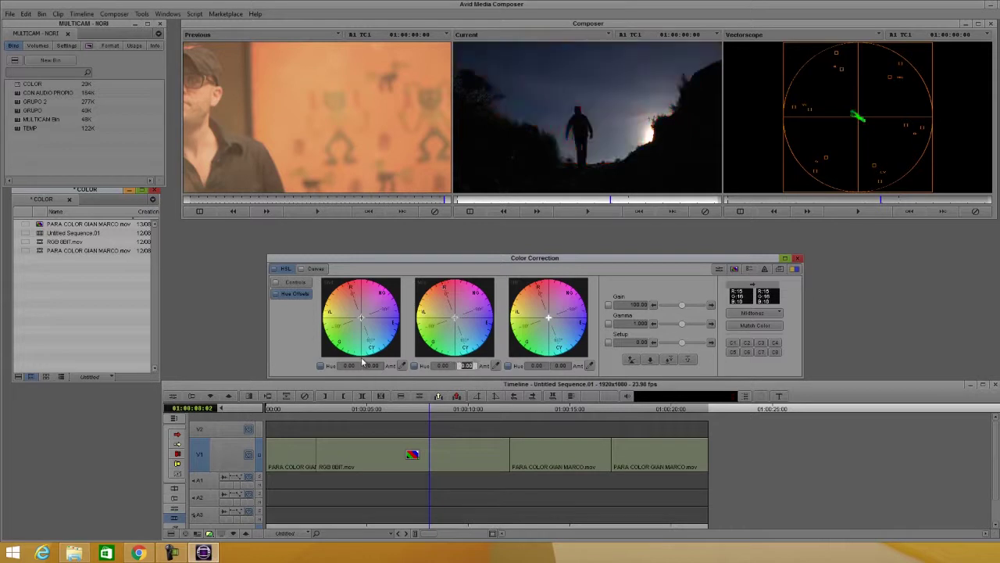
Compare the Curves controls with the HSL hue offsets again, finishing on Curves
click(315, 269)
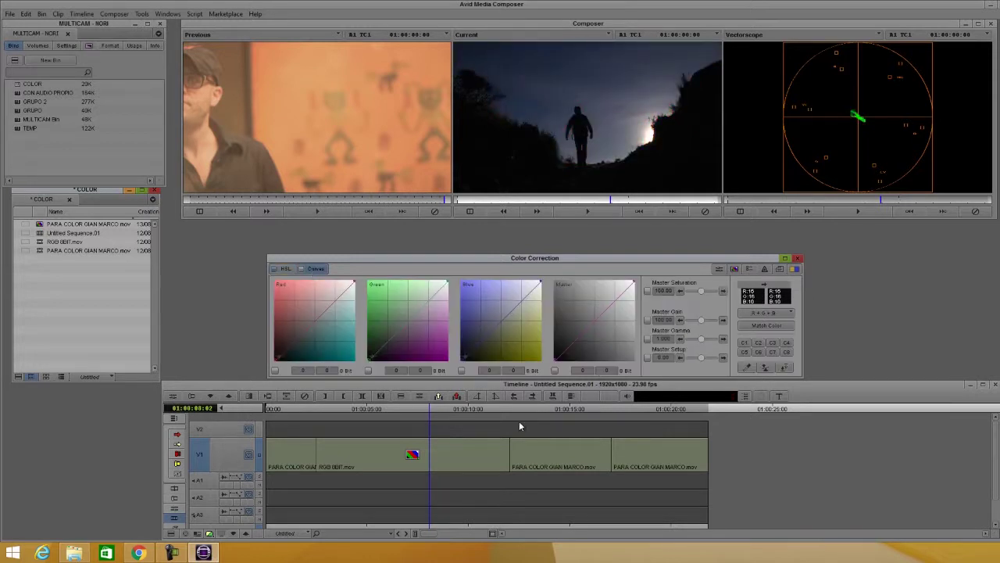
click(286, 269)
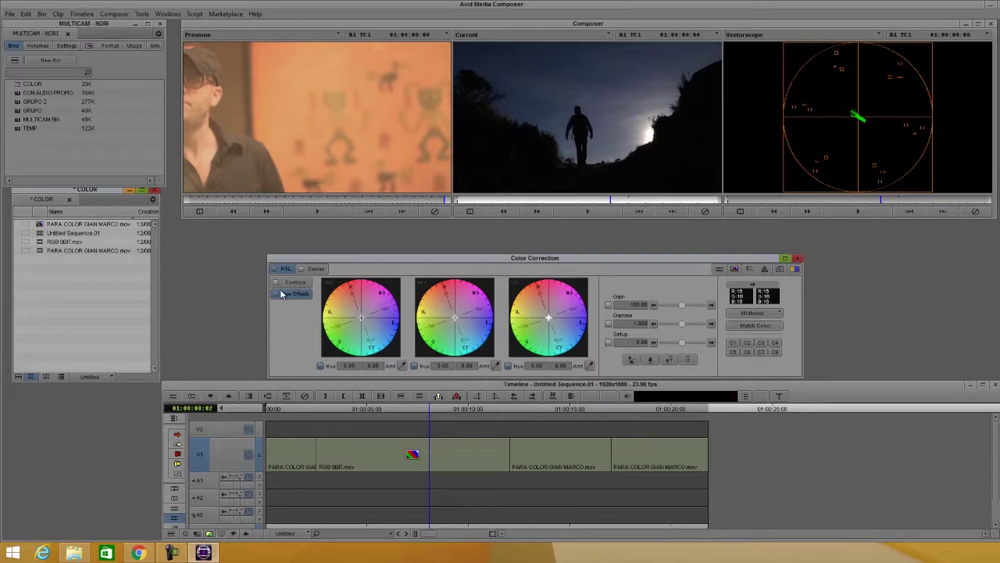
click(313, 269)
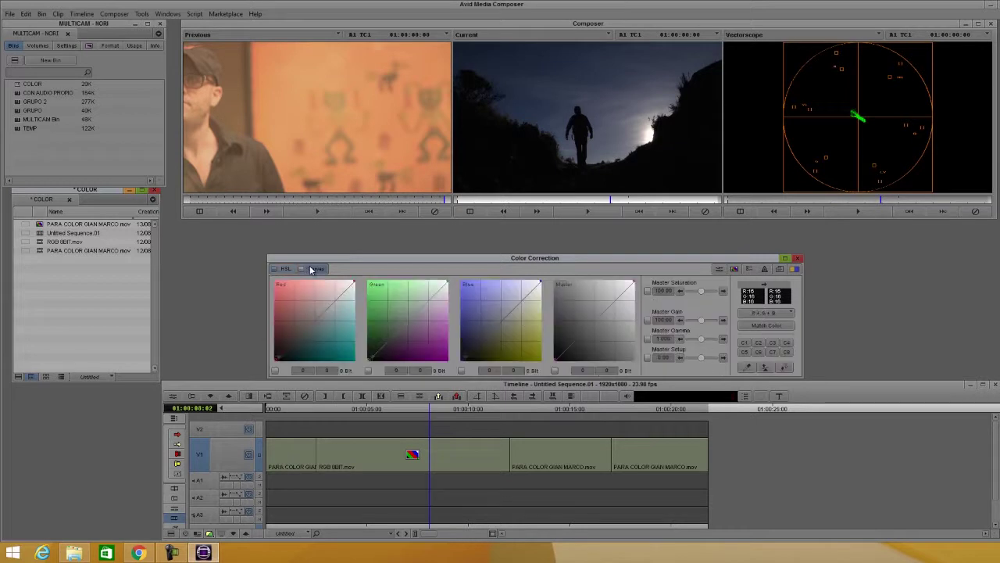
click(277, 268)
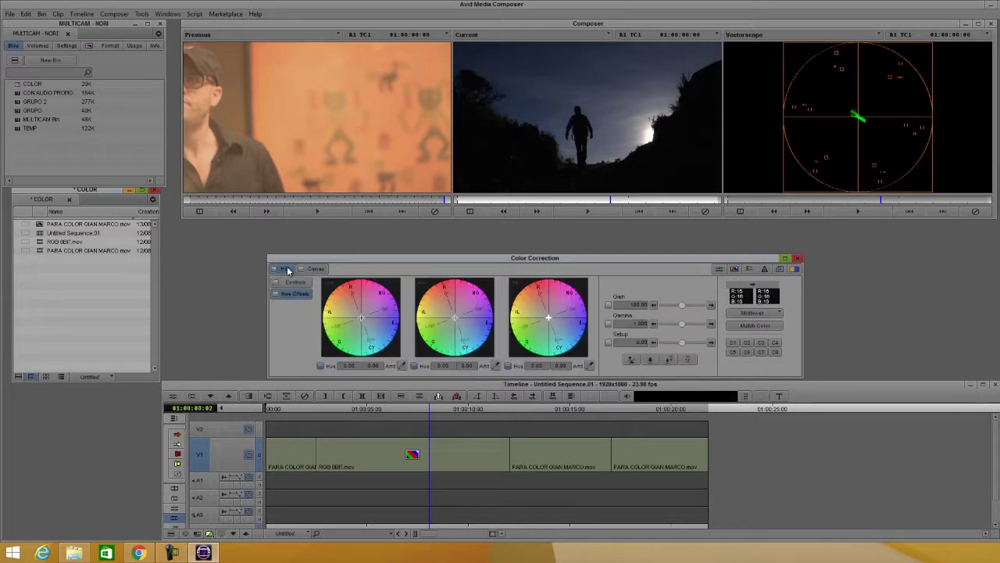
click(312, 269)
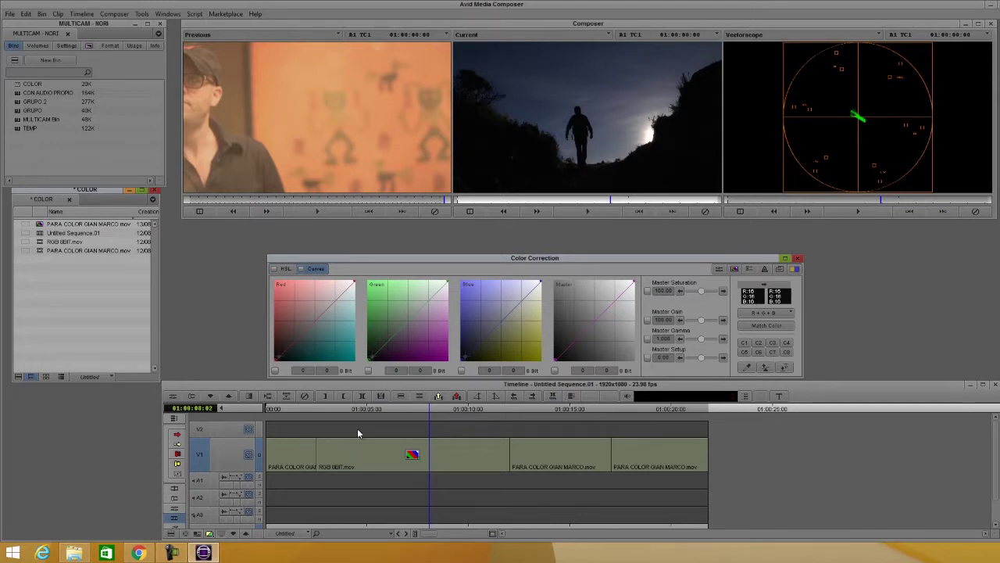
Try the red curve's upper end point at input 255, output 0 and at input 0, output 255
click(303, 369)
click(328, 369)
click(354, 285)
drag(354, 283, 354, 359)
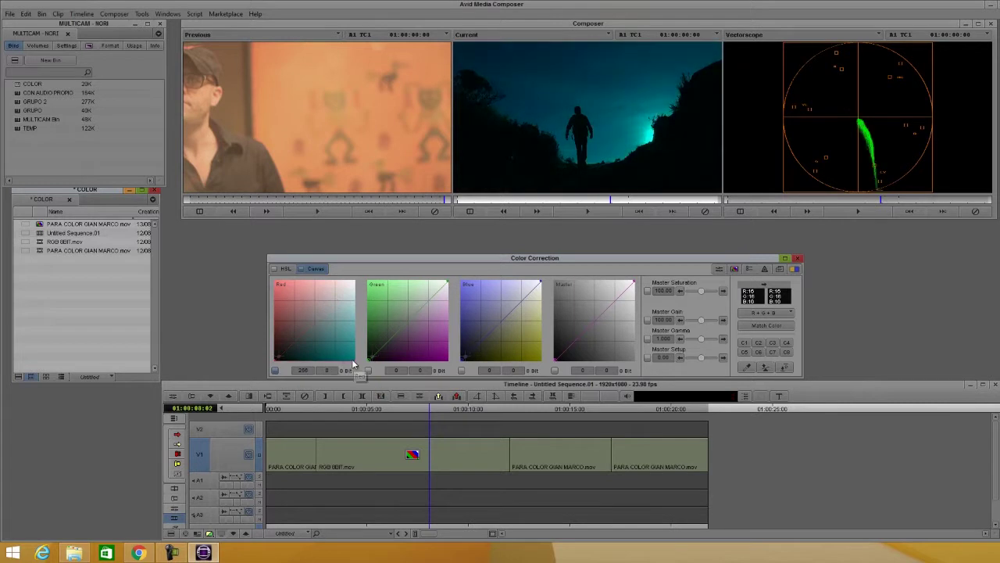
mouse_move(354, 363)
mouse_down()
mouse_move(346, 338)
mouse_move(267, 280)
mouse_up()
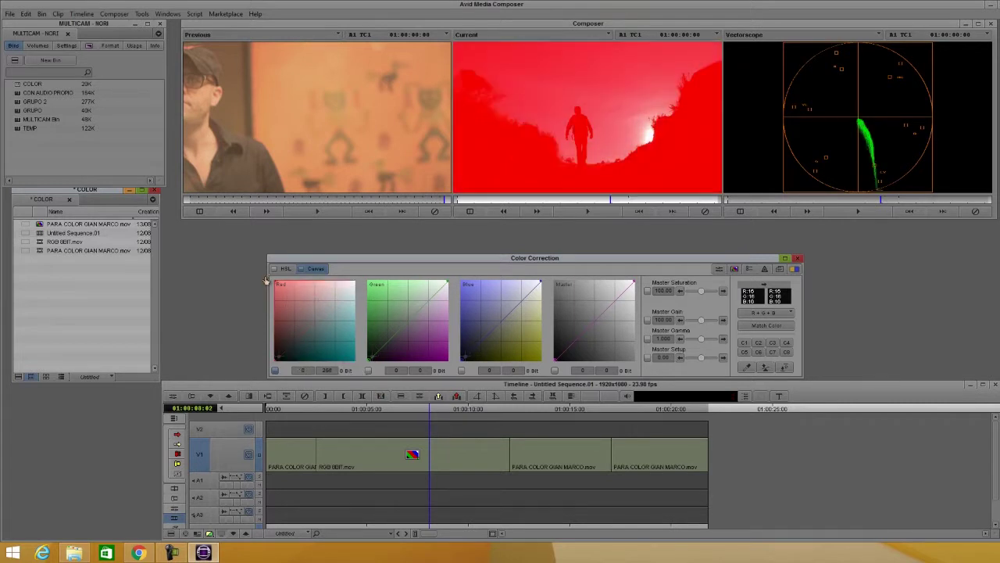
Restore the red curve's upper end point to input 255 and output 255
click(300, 360)
click(304, 370)
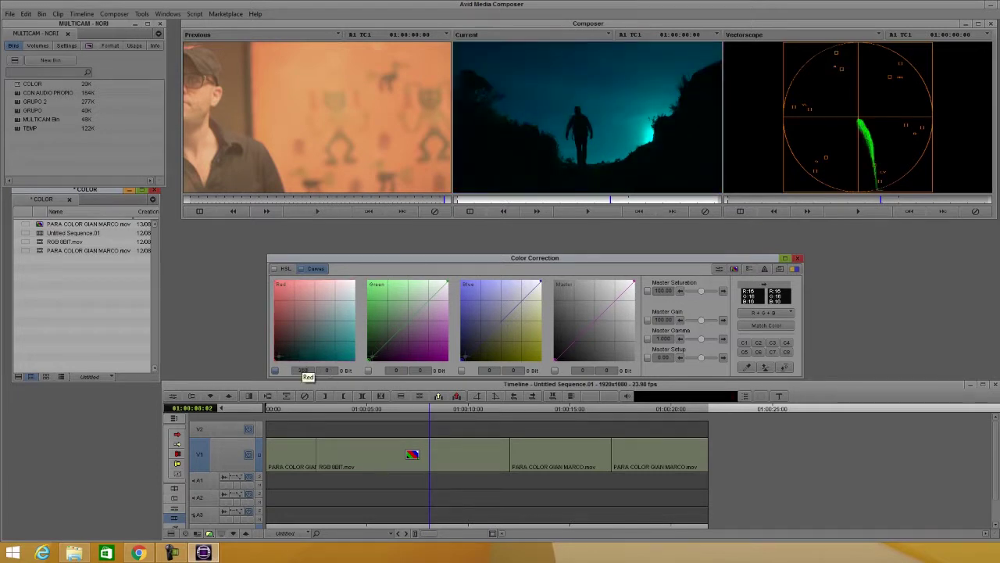
text(255)
key(Return)
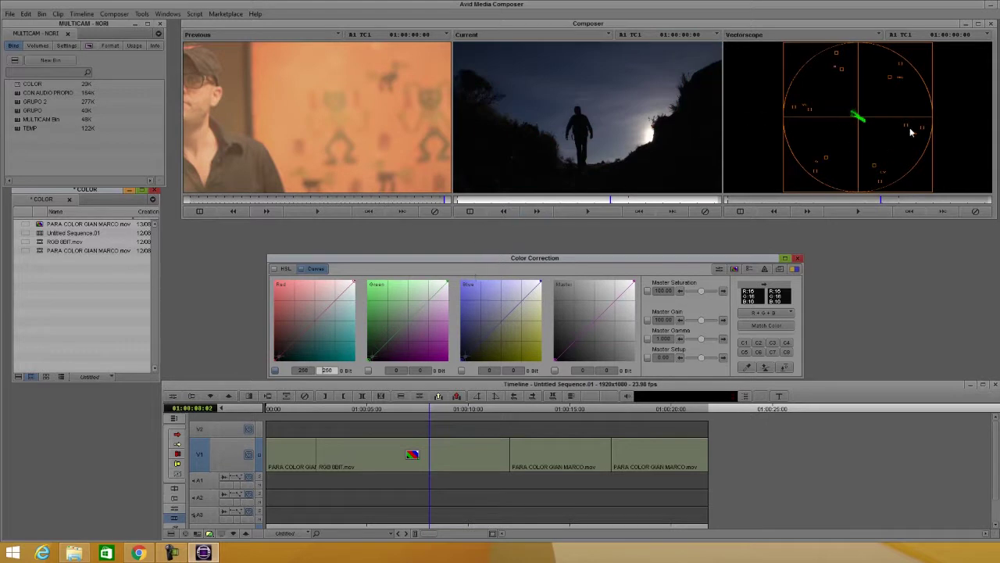
Show the RGB Parade instead of the Vectorscope and set the red curve's upper end point output to 240
click(780, 34)
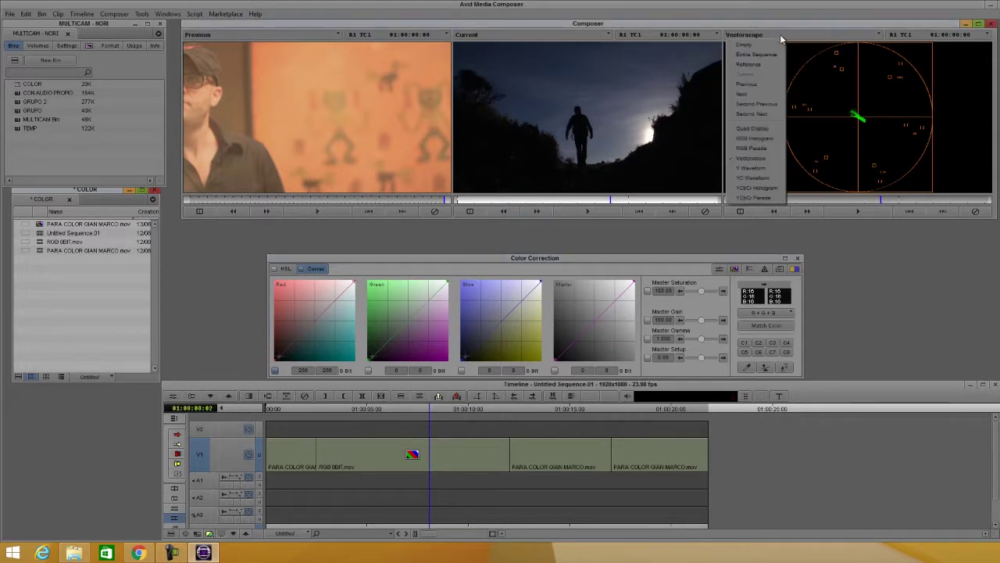
click(766, 149)
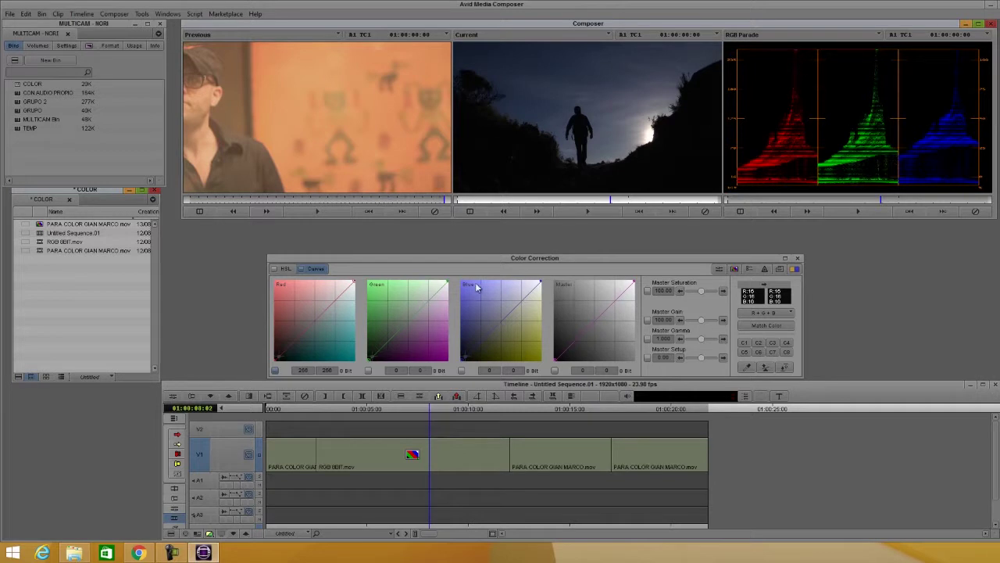
click(327, 369)
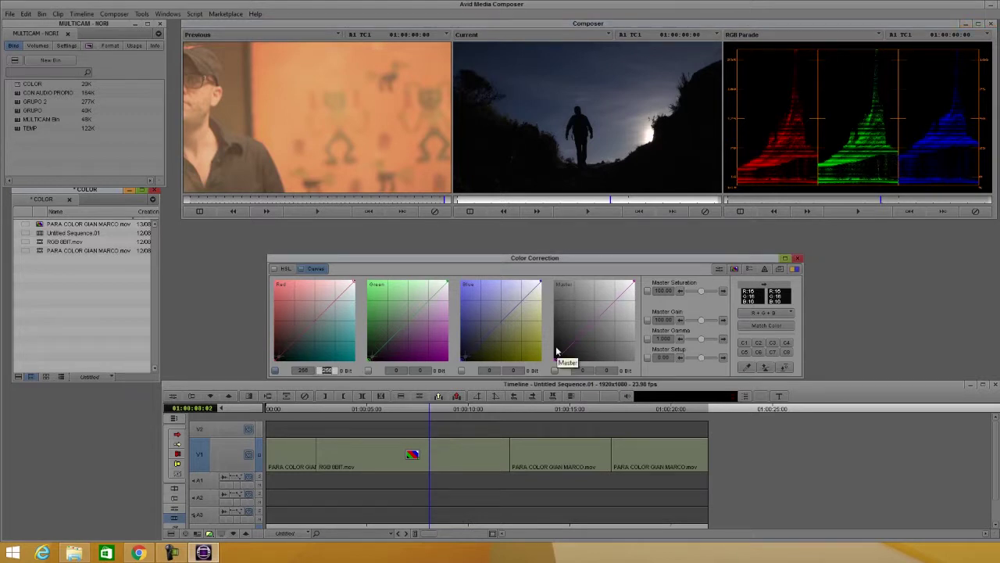
text(240)
key(Return)
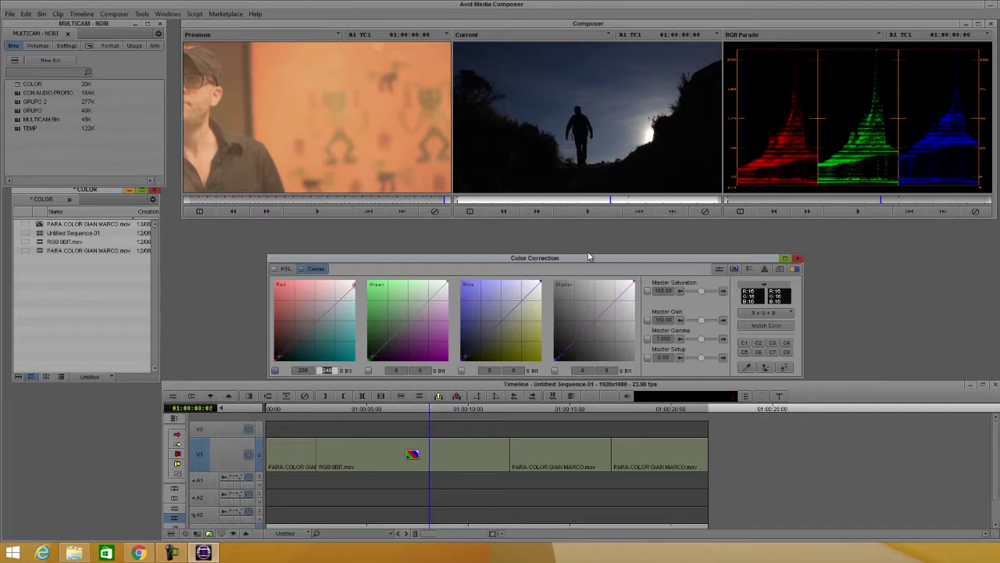
Set the output of the green curve's upper end point to 235
click(420, 371)
click(449, 284)
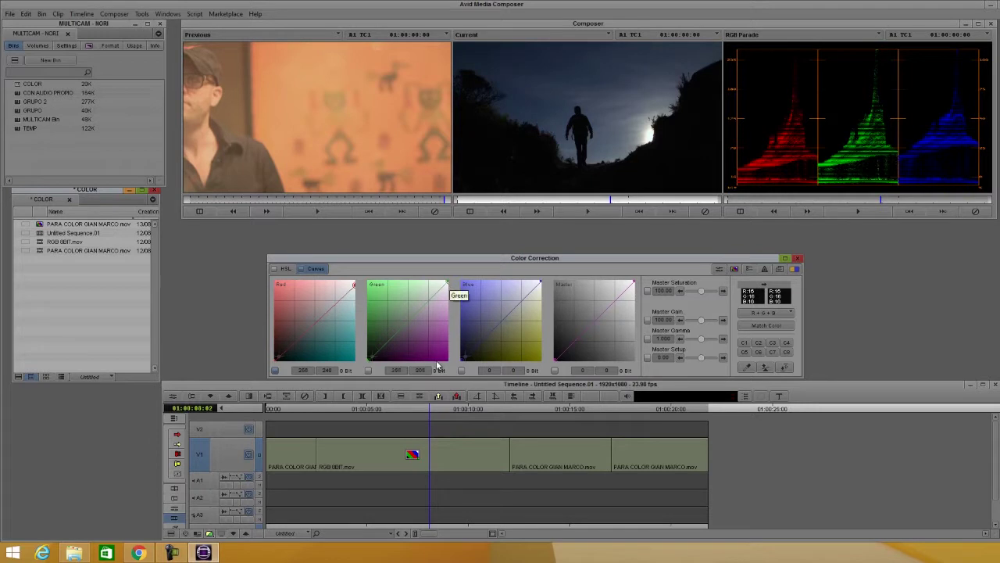
click(432, 369)
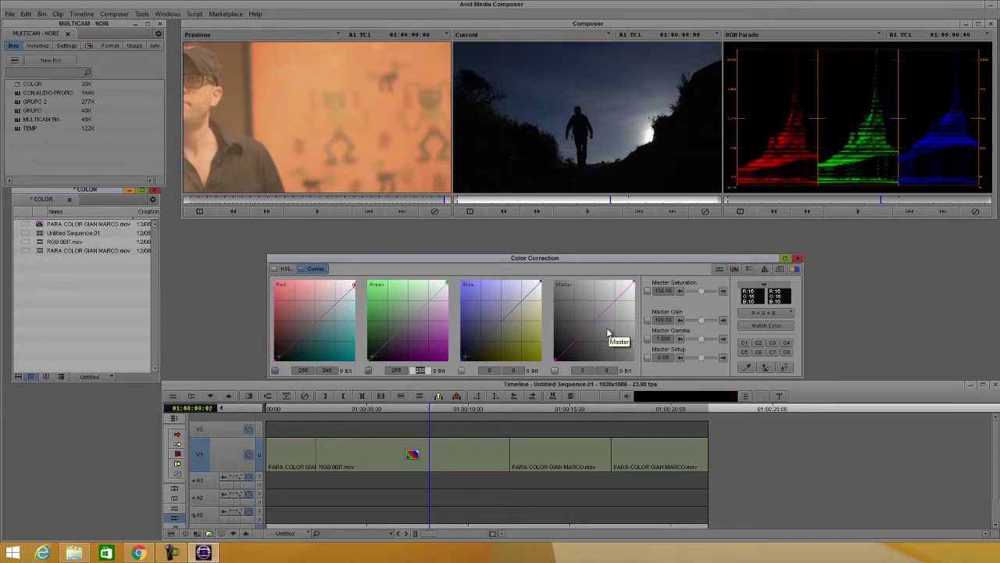
text(240)
key(Return)
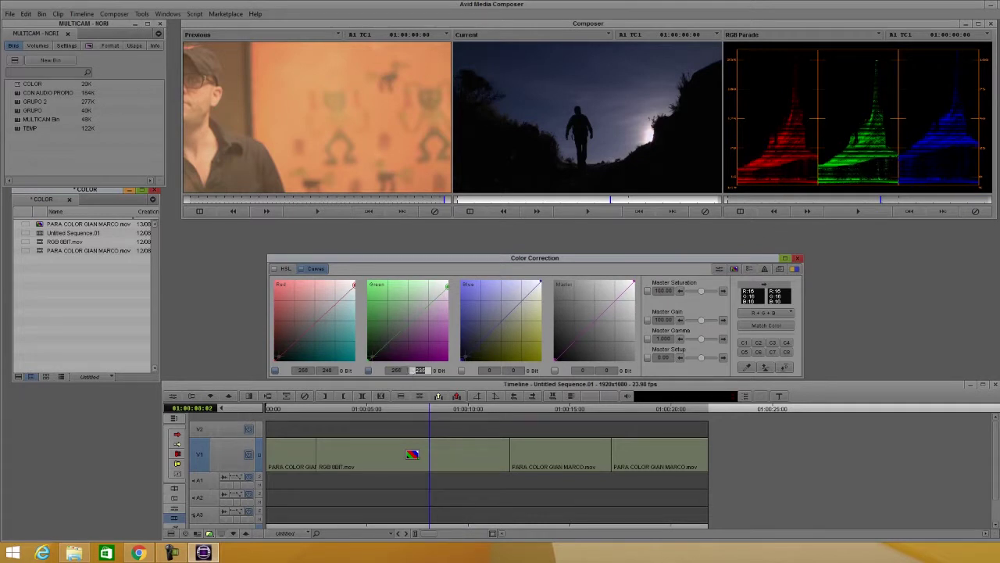
Set the output of the blue and green curves' lower end points to 16 at input 0
click(488, 372)
key(Tab)
text(10)
key(Return)
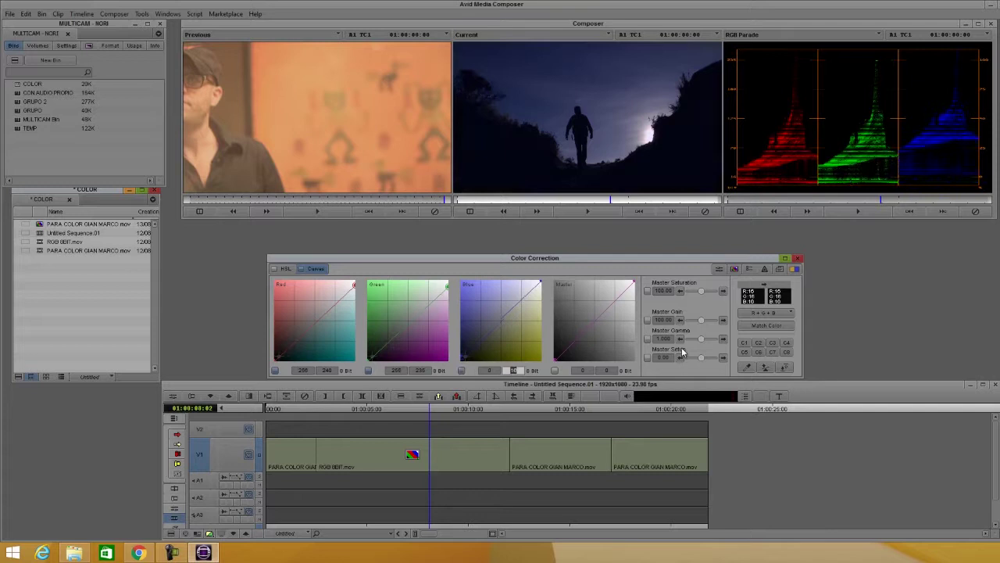
click(369, 360)
click(421, 369)
text(16)
key(Return)
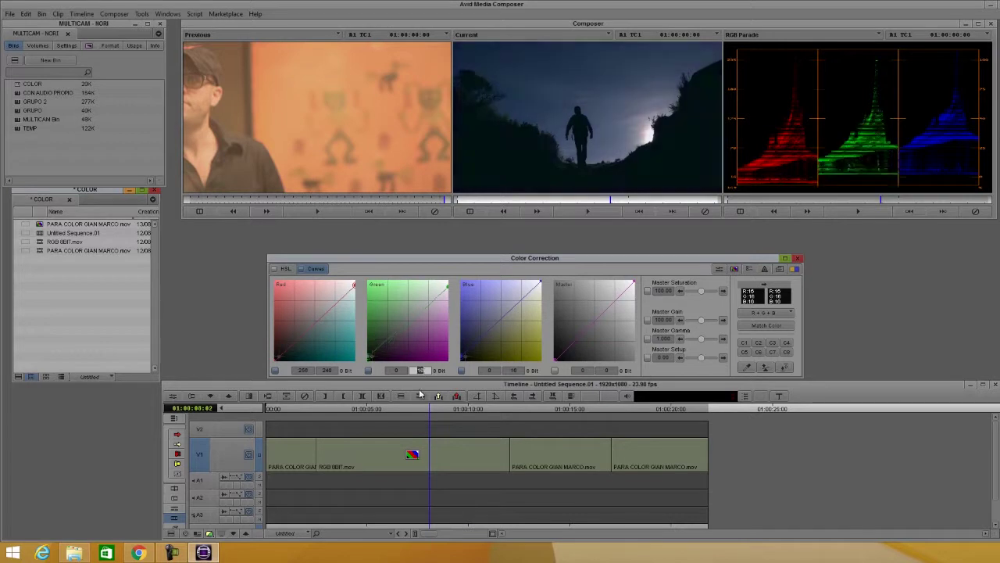
Set the red curve's lower end point output to 16 at input 0
click(276, 360)
click(327, 370)
text(2)
text(5)
key(Return)
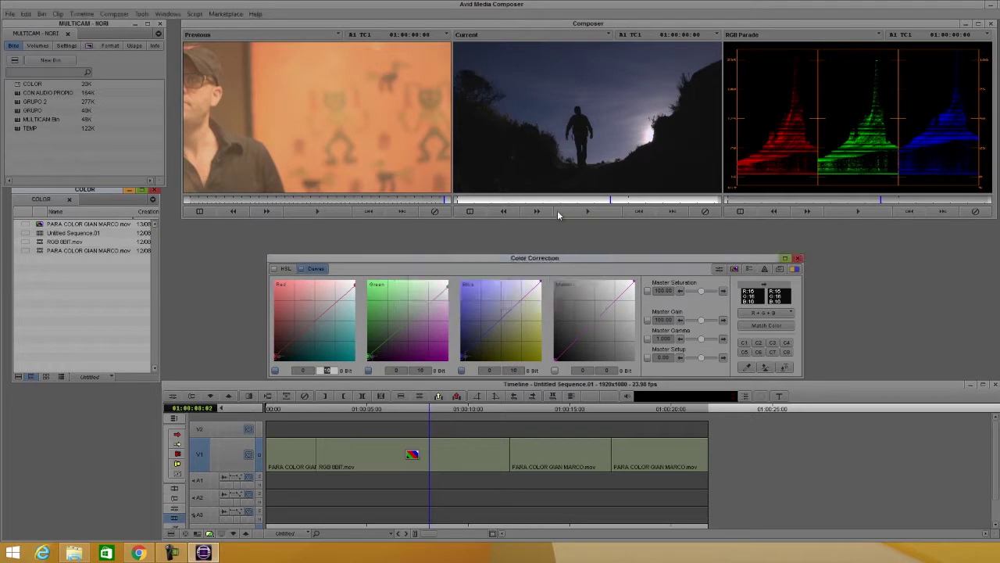
Add a midtone point to each curve: blue at about input 134, output 128, red at about 123, 138, green at about 128, 131
click(501, 321)
drag(501, 321, 503, 320)
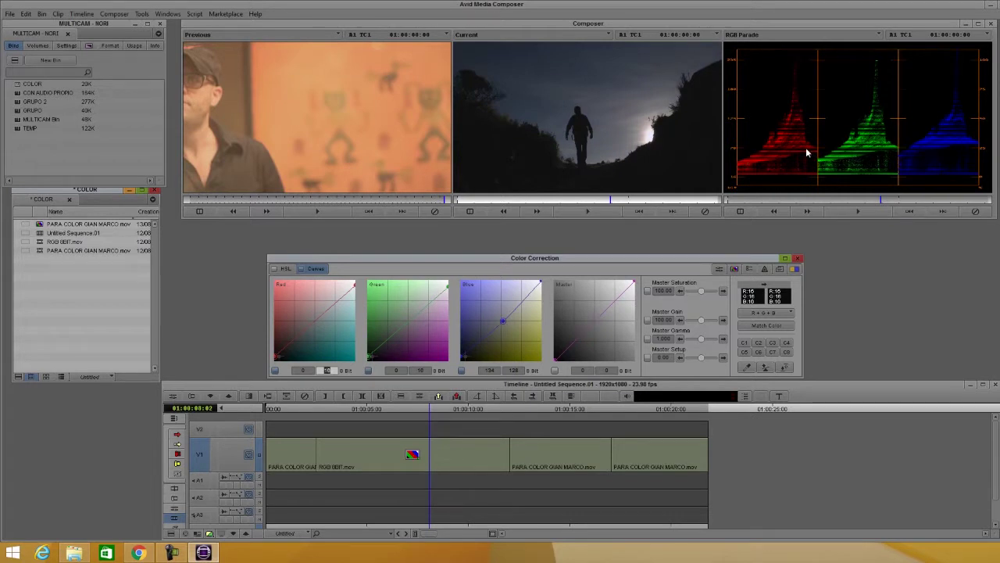
click(316, 321)
drag(314, 323, 314, 320)
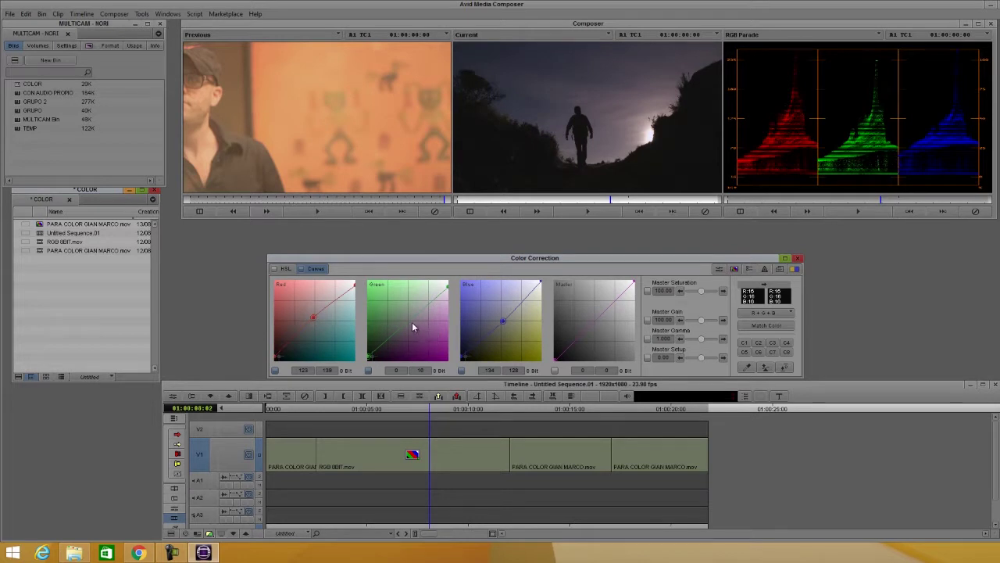
click(409, 324)
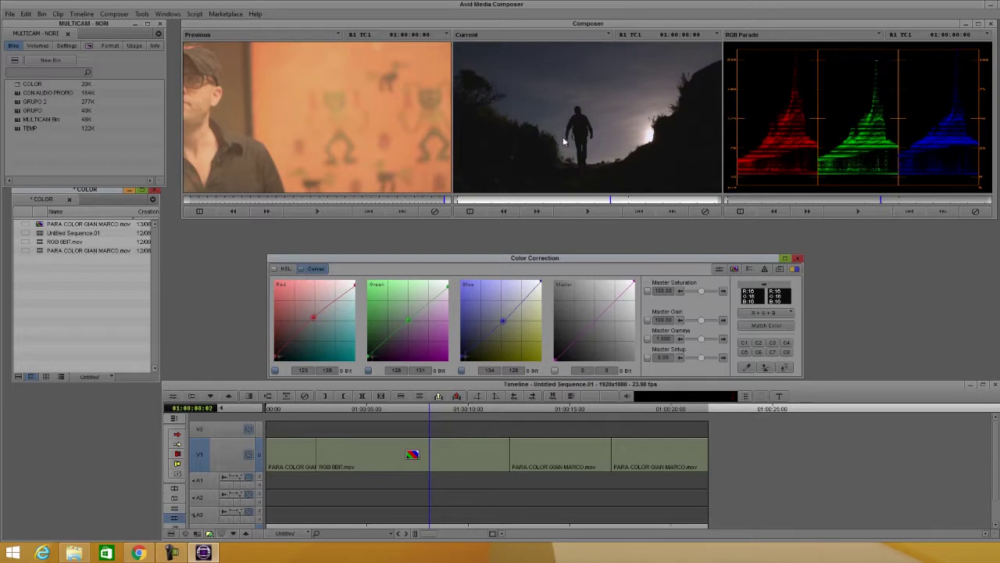
Compare the night clip's correction with the original in a split view, and return to the full image
click(470, 211)
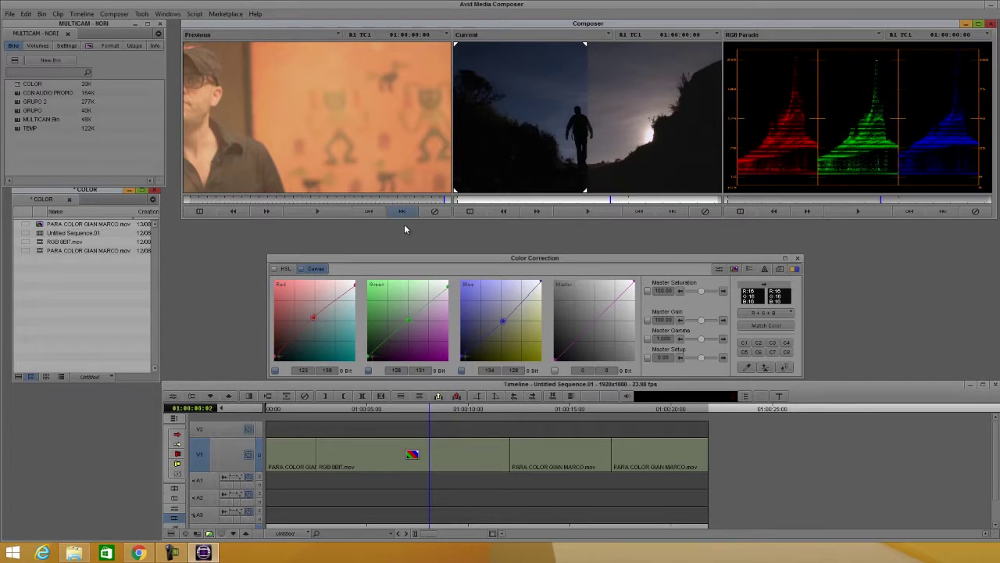
click(469, 211)
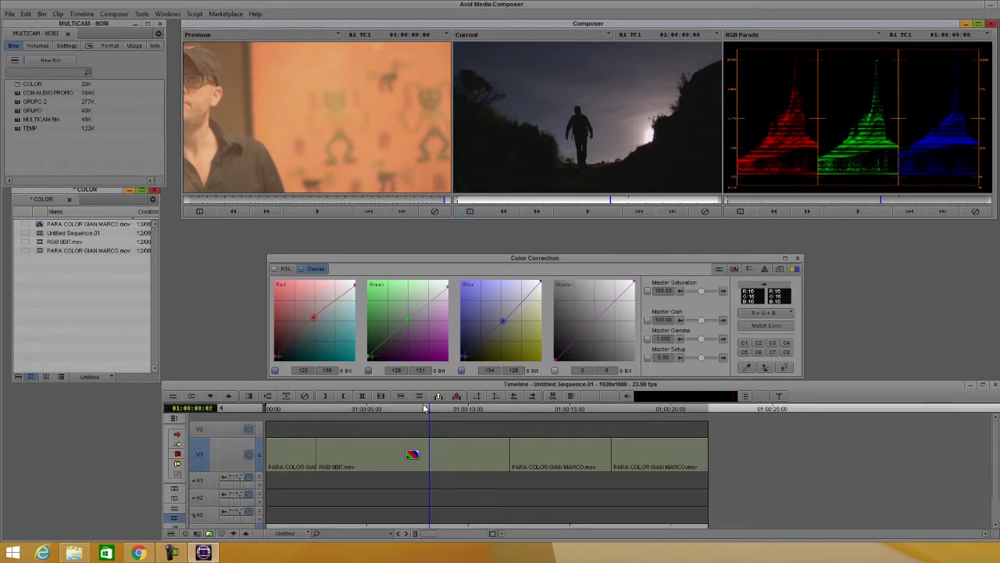
Go to the first clip in the timeline and set its red curve's upper end point output to 250
drag(310, 455, 296, 457)
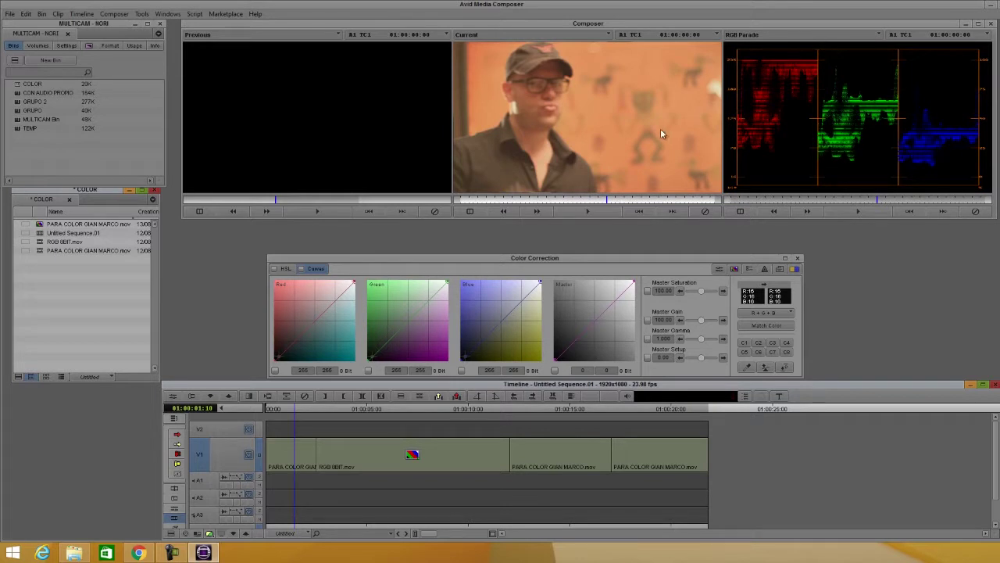
click(354, 284)
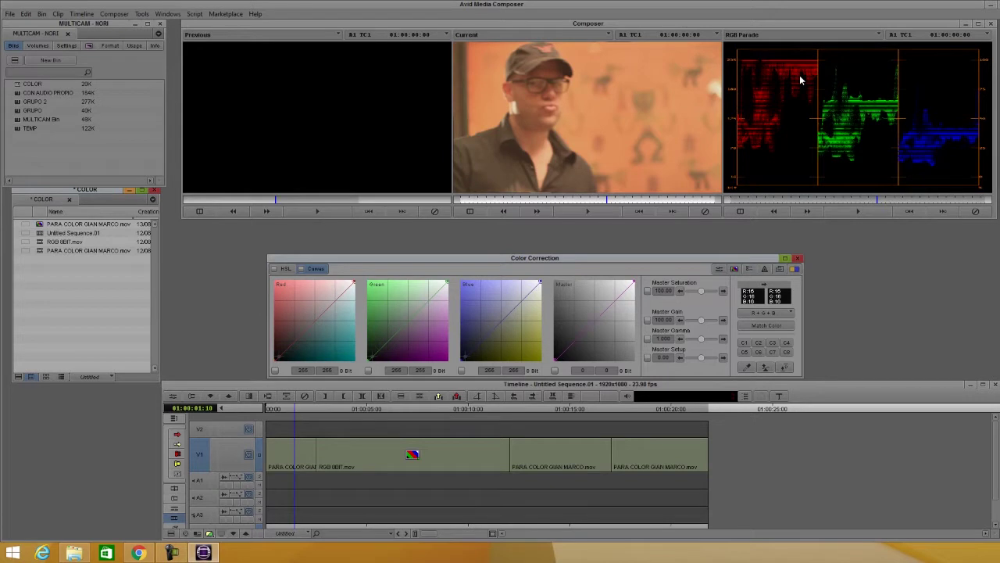
click(332, 369)
text(250)
Raise the midtones of the first clip's green curve with a point at about input 120, output 149
click(409, 318)
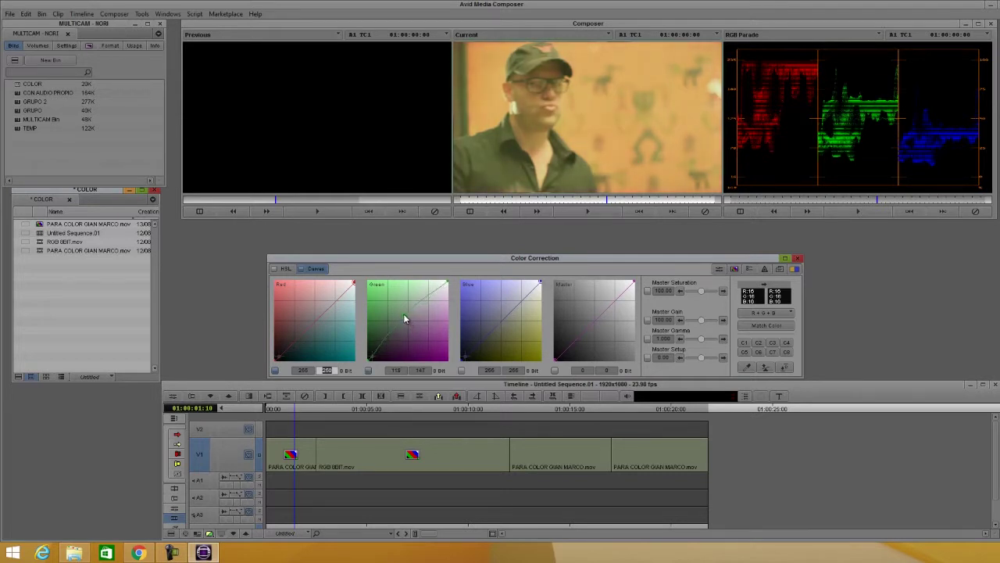
drag(404, 318, 404, 318)
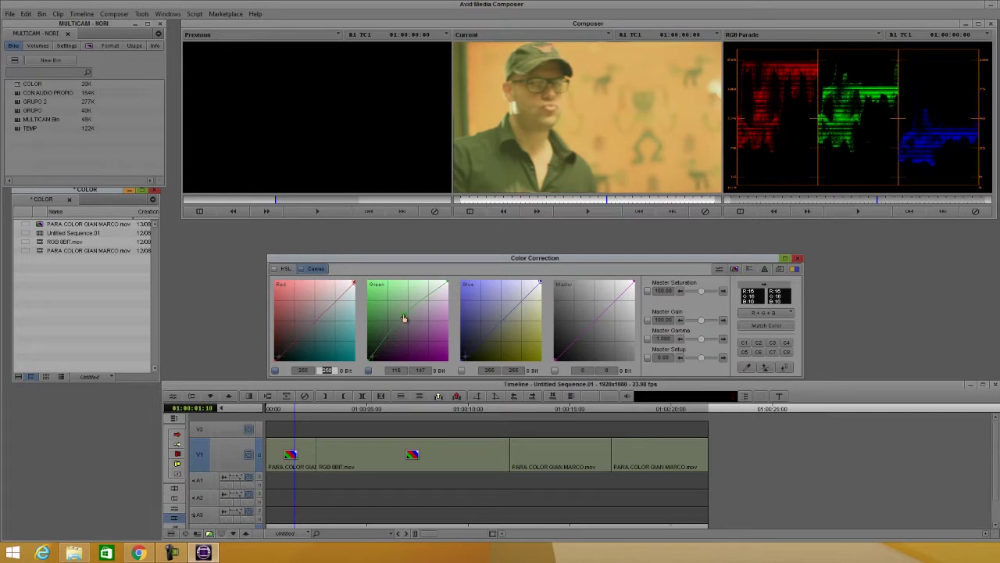
drag(403, 319, 406, 318)
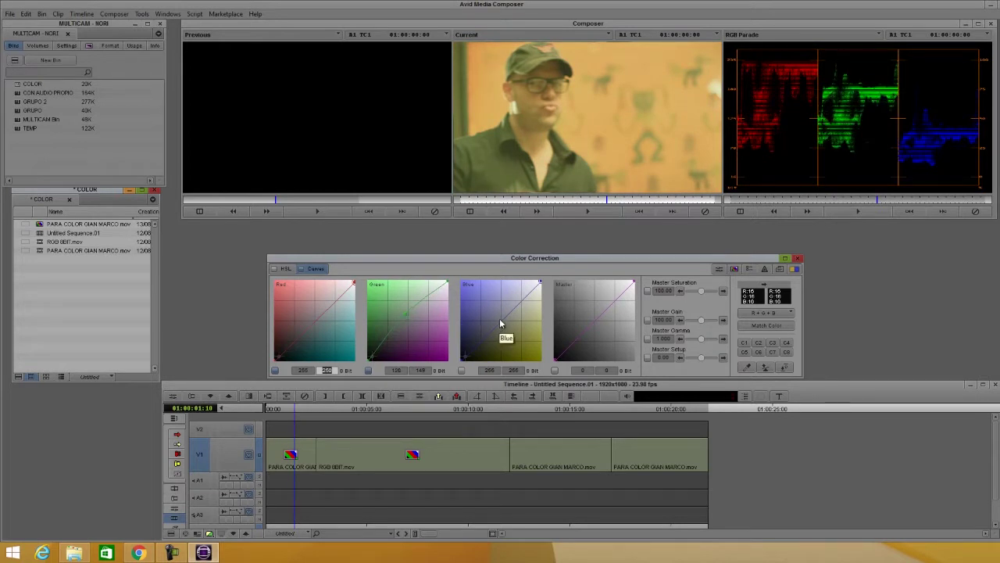
Balance the curves with the blue midpoint at about 102, 154, the green midpoint at about 146, 139 and red's upper end at about 254, 175
drag(505, 322, 497, 311)
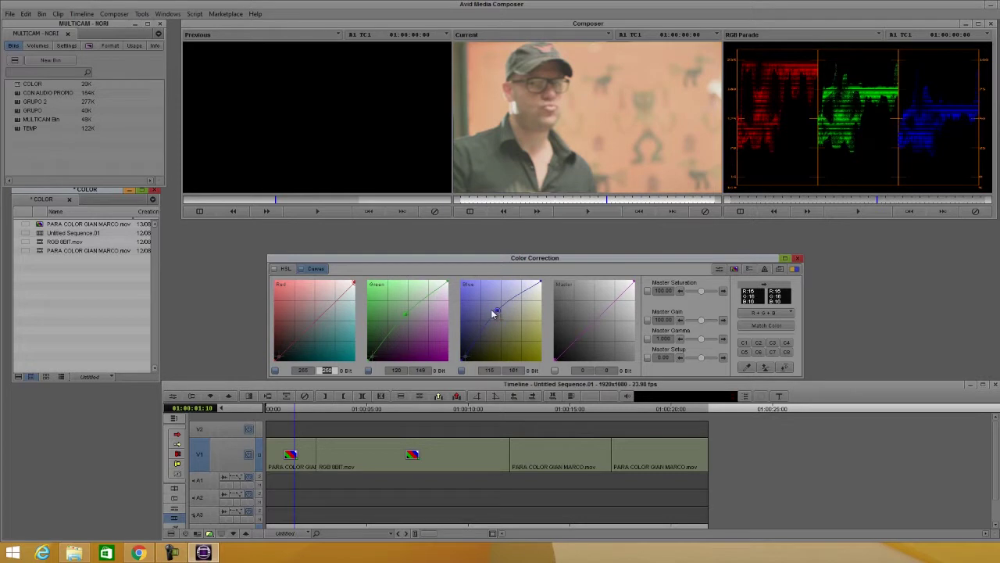
drag(404, 315, 411, 320)
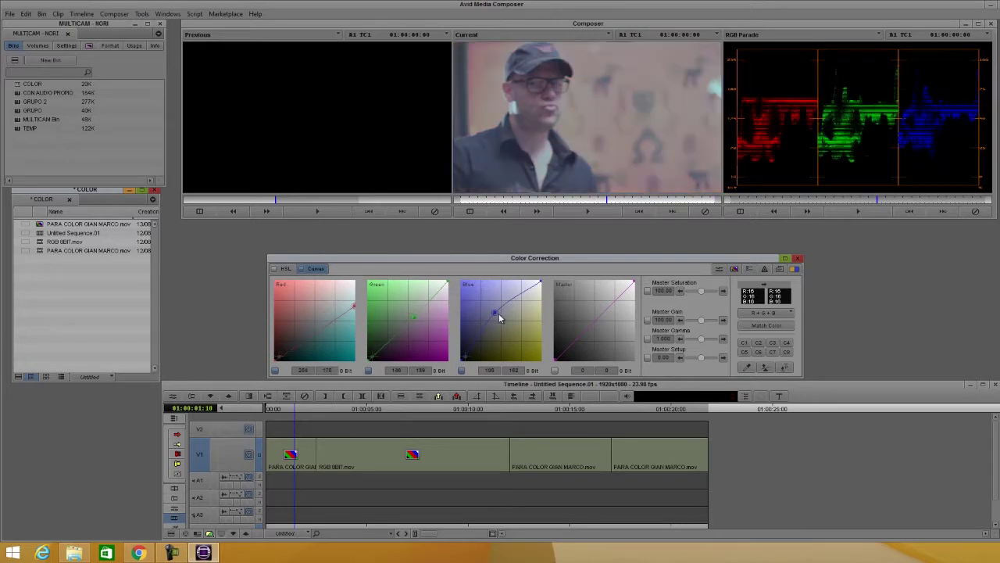
drag(495, 312, 491, 313)
Check the first clip's balanced colors against the original in a split view, and restore the full image
click(468, 212)
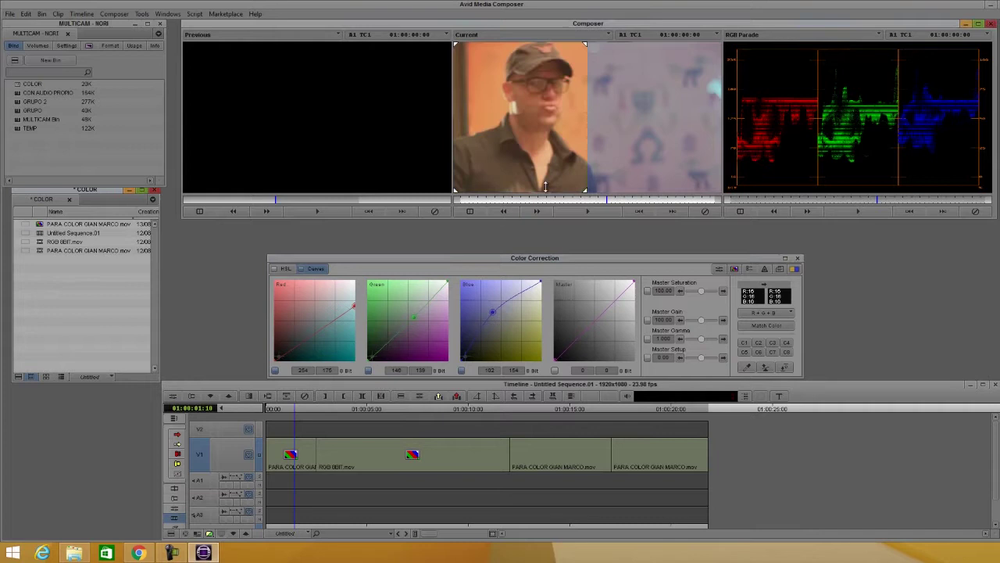
click(468, 212)
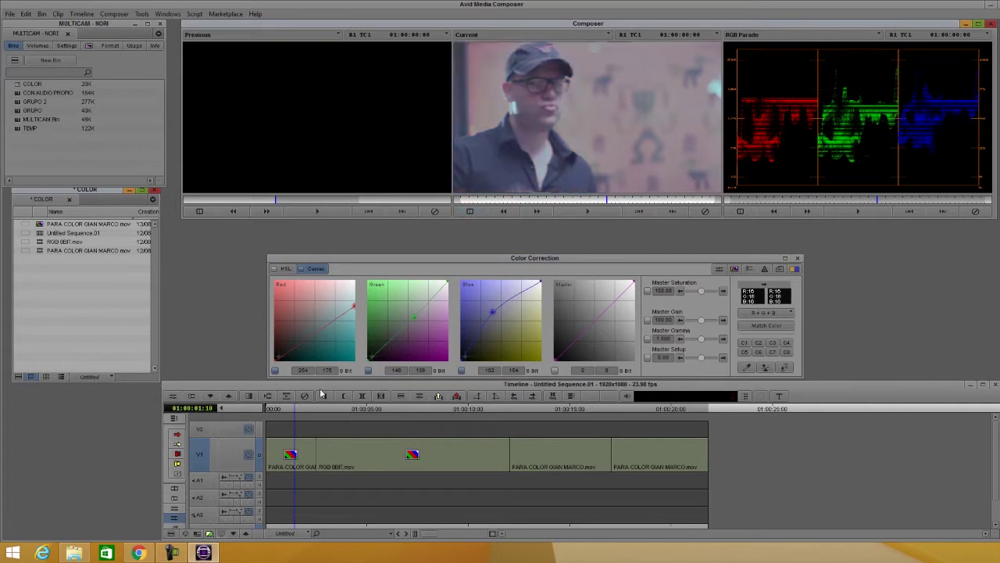
Raise the first clip's saturation to 200 in the HSL controls
click(286, 268)
click(295, 282)
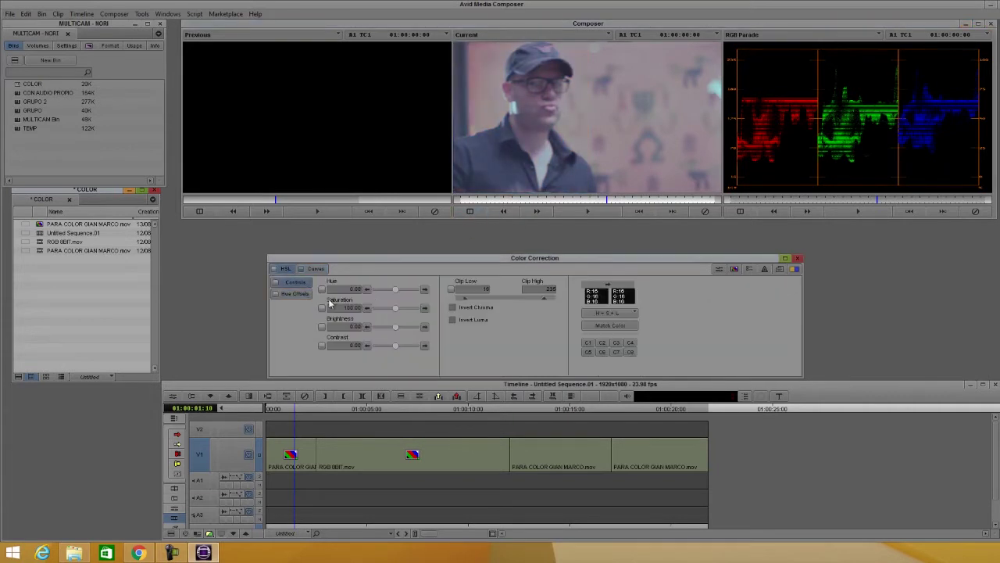
drag(396, 308, 428, 311)
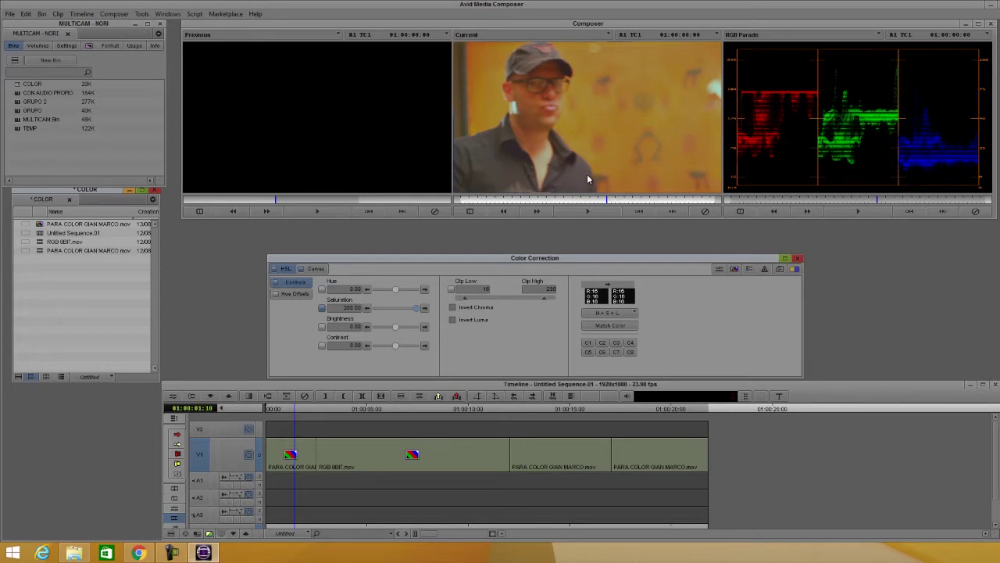
Compare the saturated image with the curves correction switched off and on again
click(310, 268)
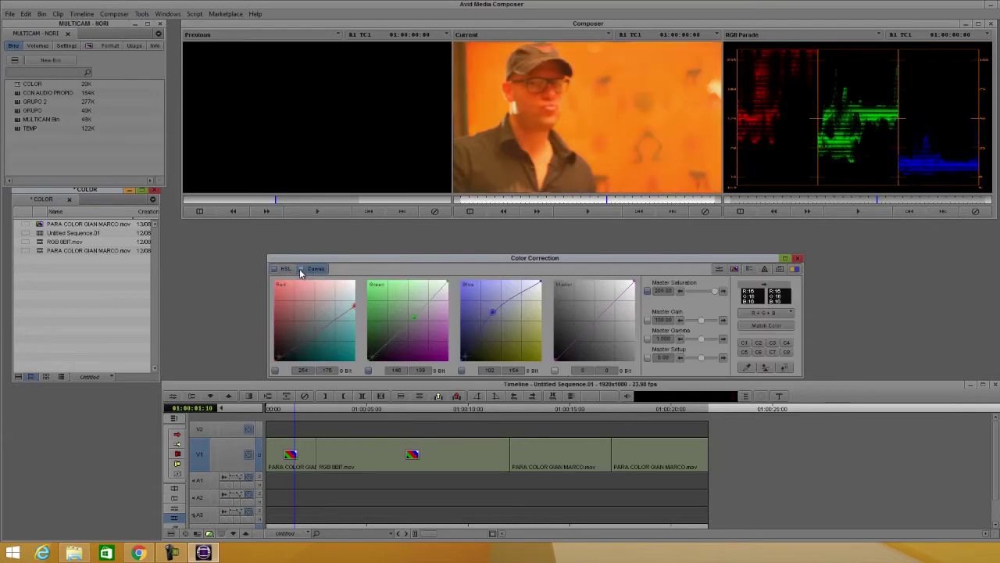
click(285, 269)
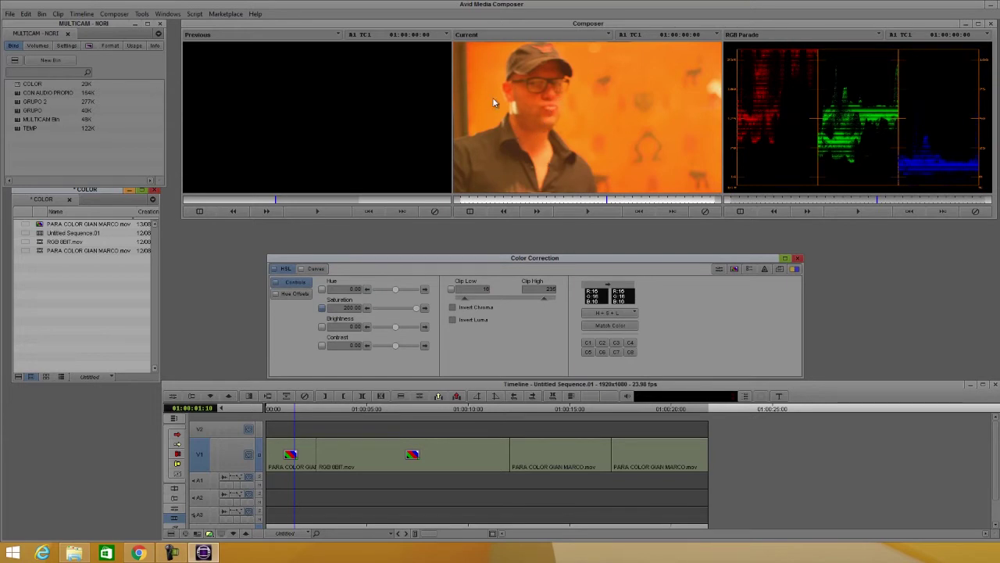
click(307, 269)
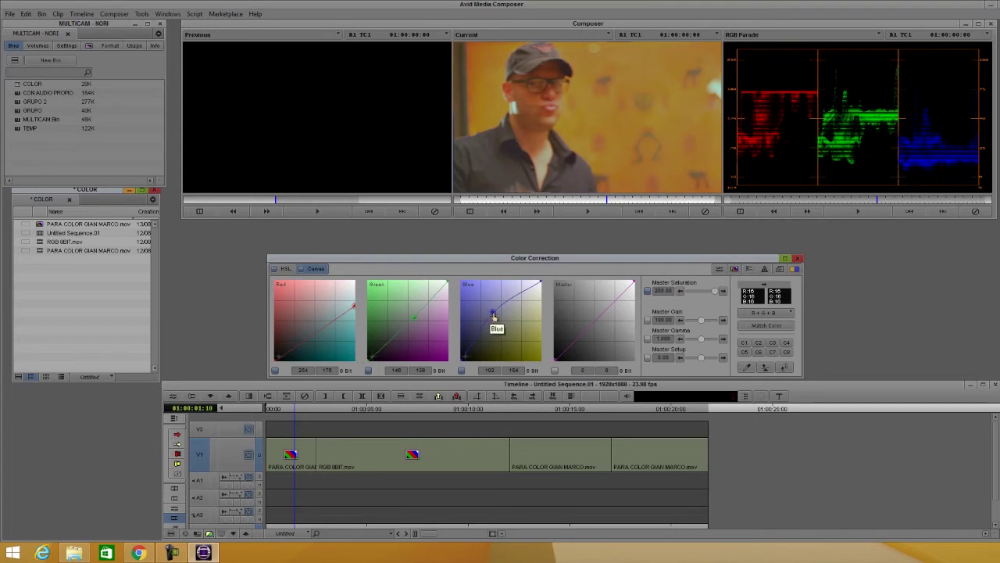
Raise the blue curve's midpoint to about input 95, output 168, and disable the HSL correction before returning to Curves
drag(493, 316, 490, 311)
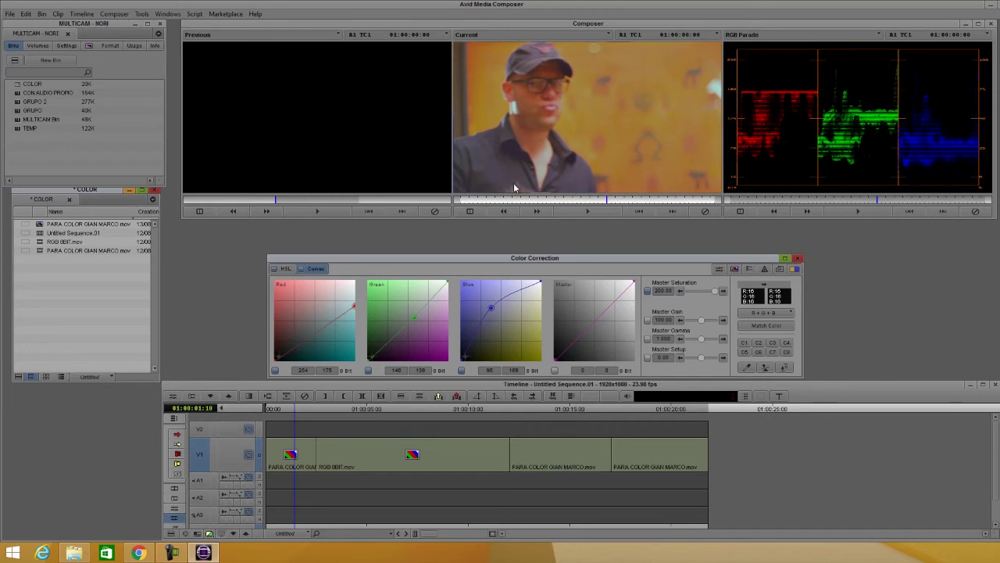
click(279, 269)
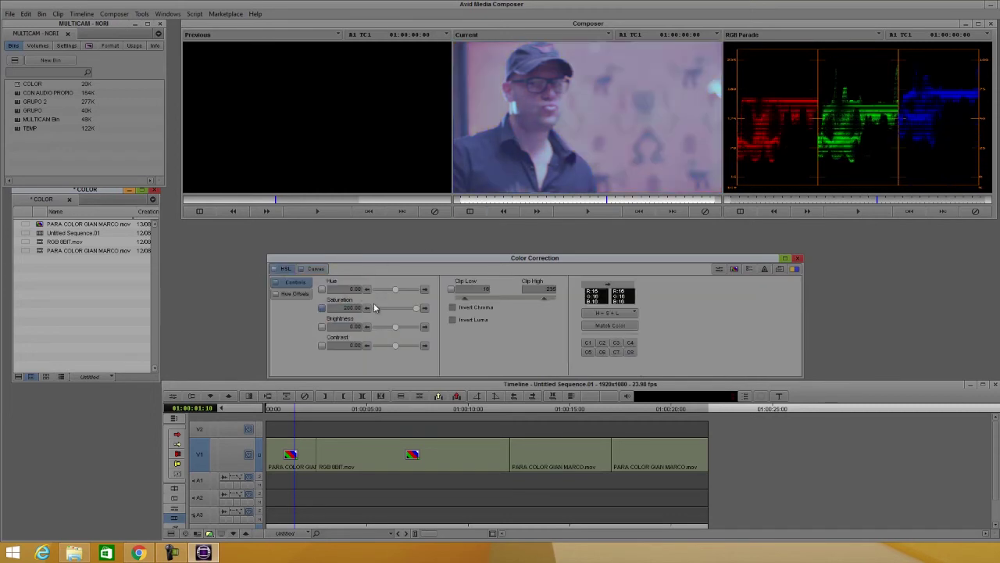
click(316, 269)
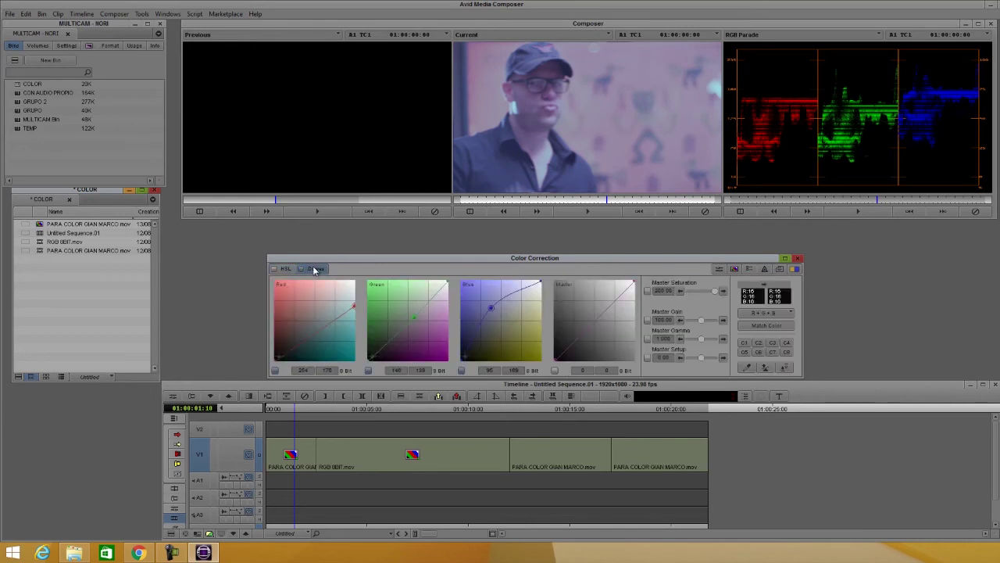